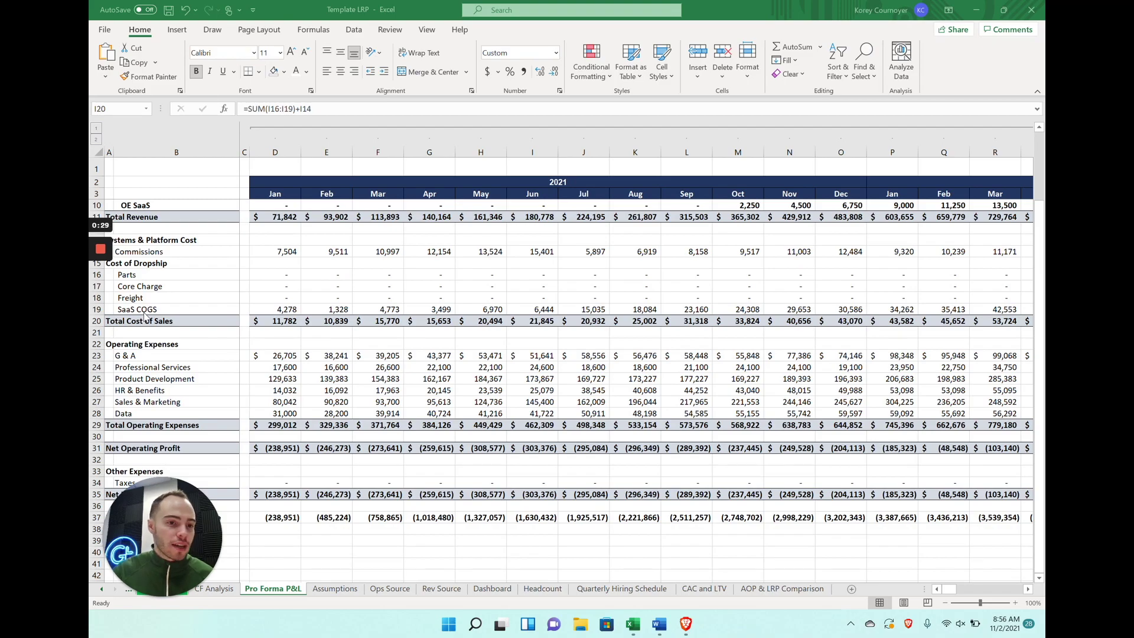
Insert a blank column before column A of the Pro Forma P&L sheet and widen it to hold labels.
scroll(324, 391, "up", 2)
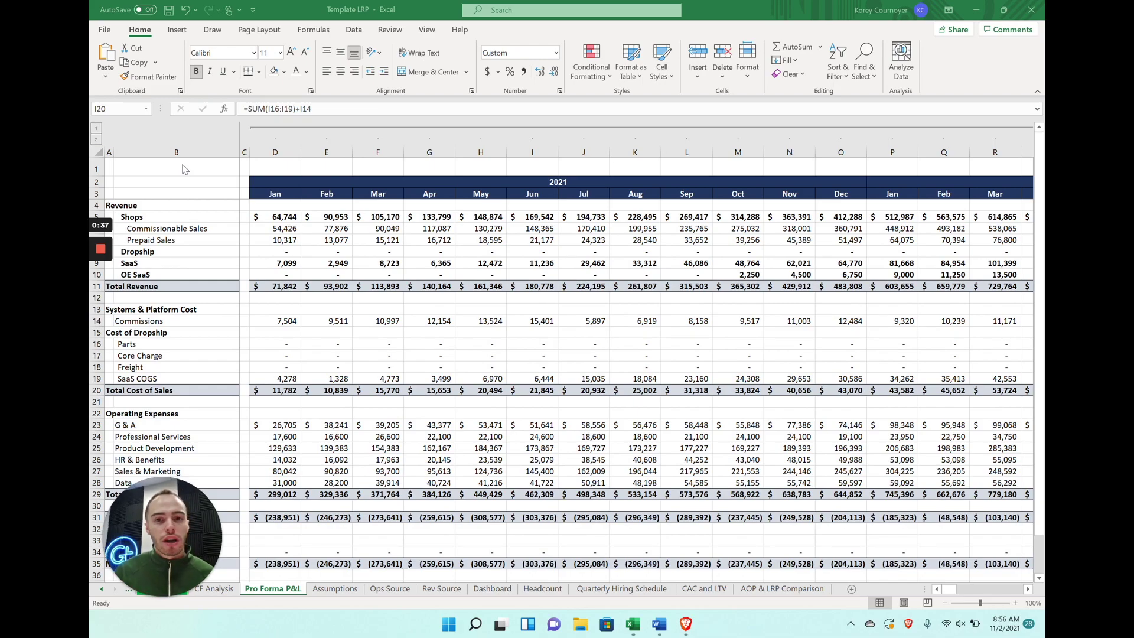
left_click(110, 152)
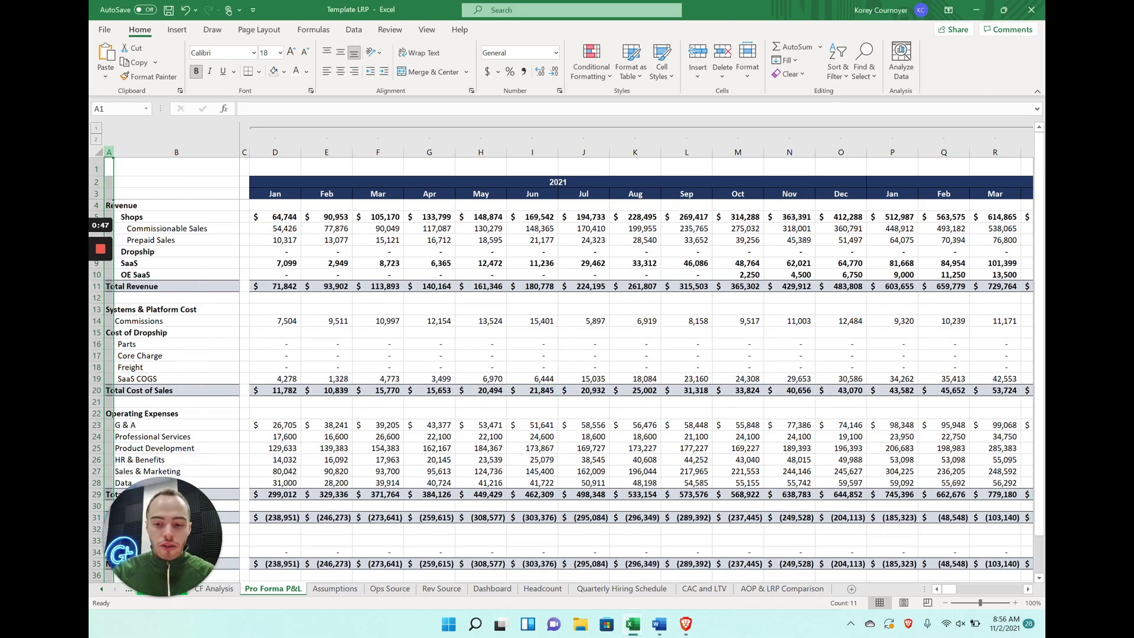
key("ctrl+shift+equal")
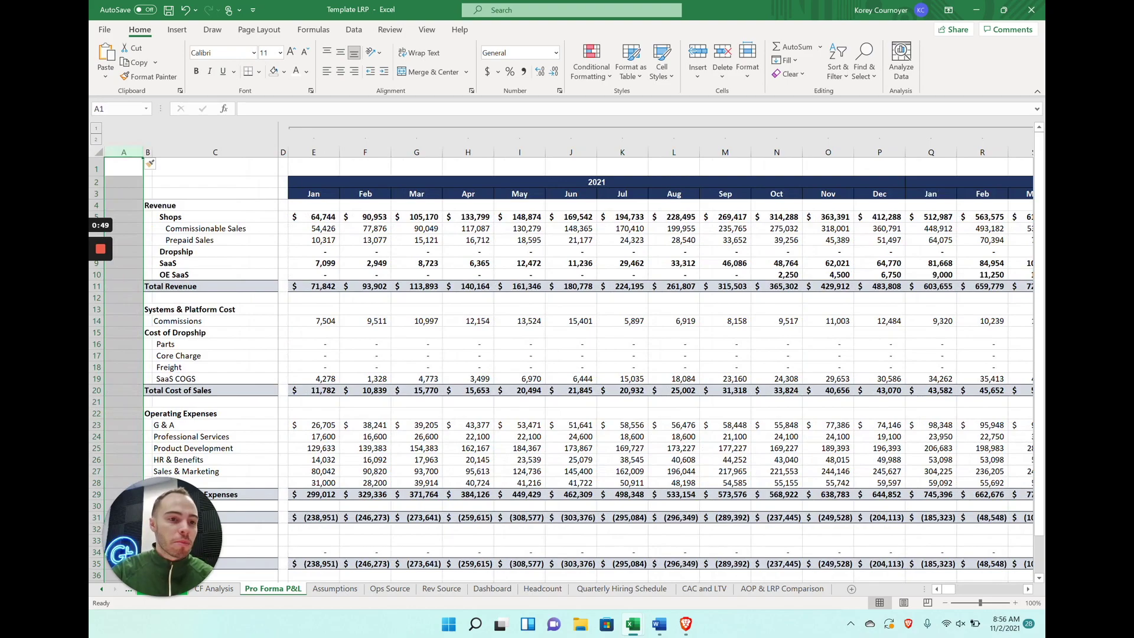
left_click_drag(143, 153, 197, 152)
left_click(269, 274)
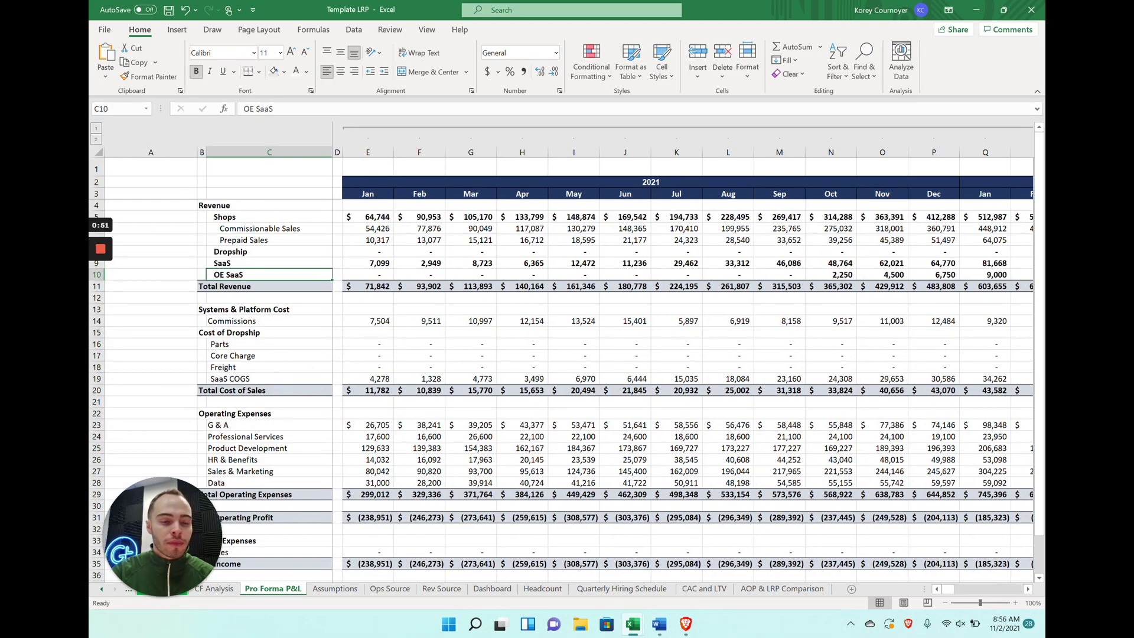
Fill the whole new column A with a light orange theme color.
left_click(150, 152)
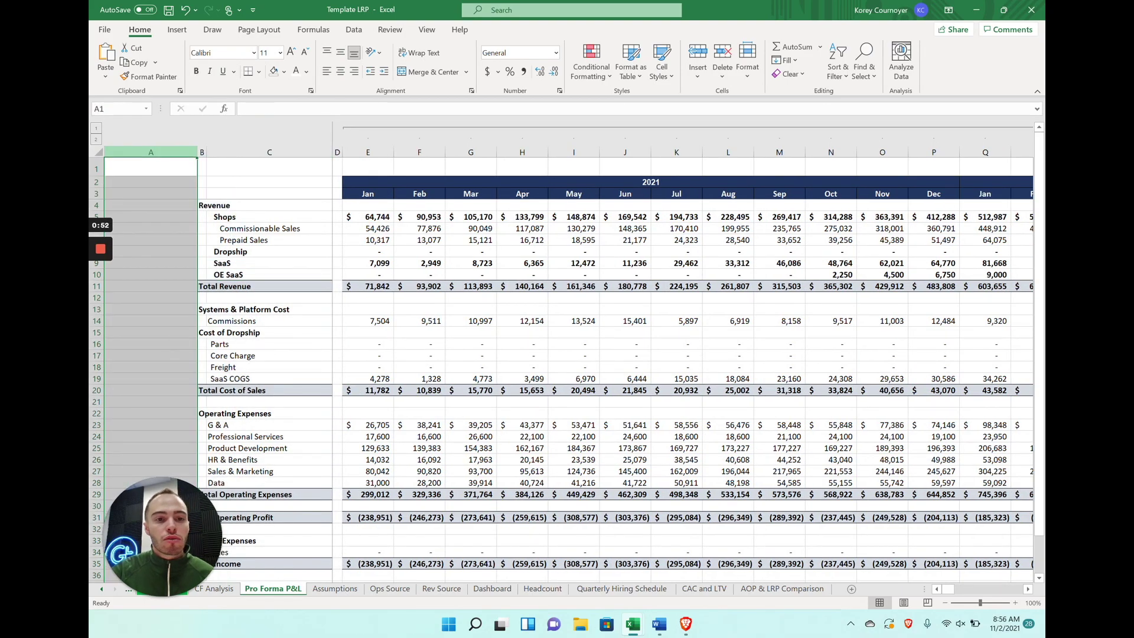
left_click(284, 72)
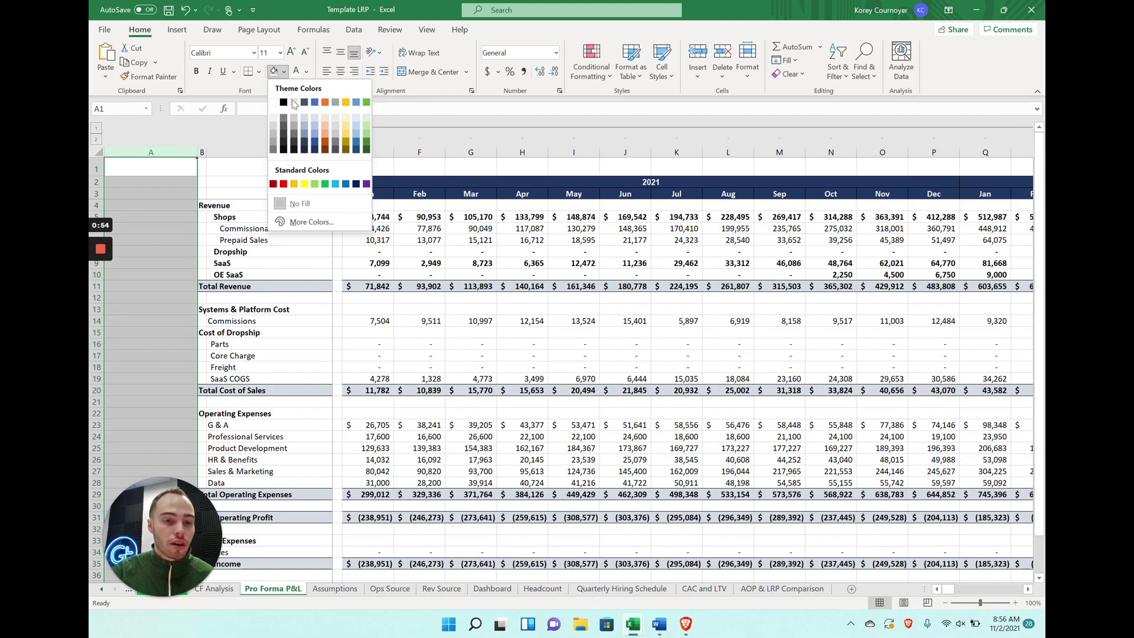
left_click(330, 129)
left_click(269, 263)
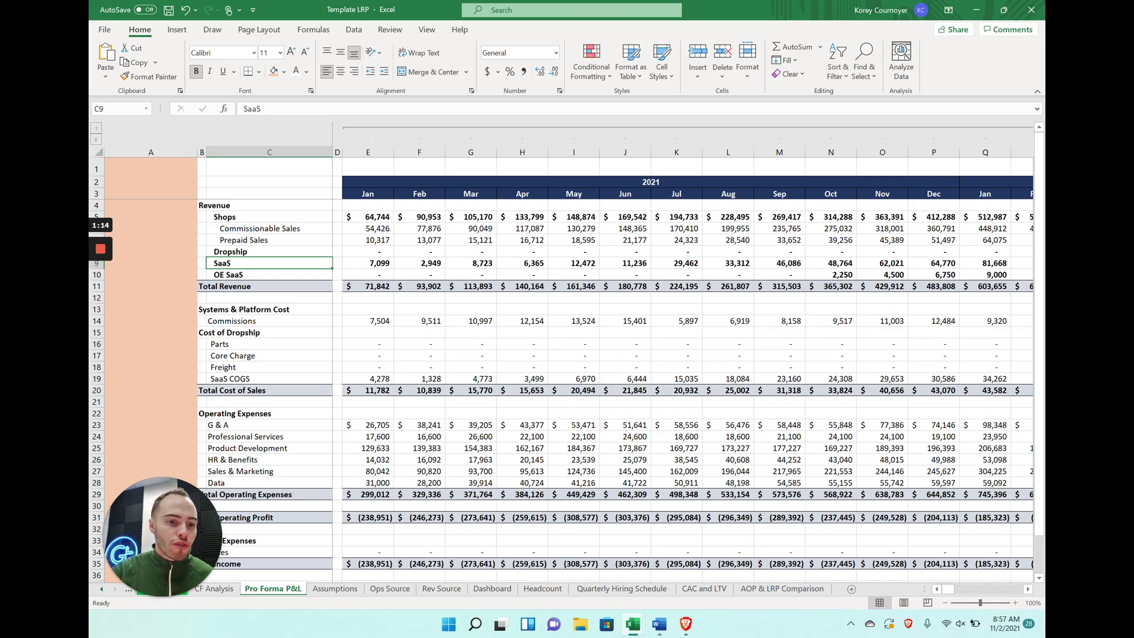
Examine the January formulas of the revenue rows, from Commissionable Sales down, to see which sheet feeds them.
left_click(150, 205)
left_click(151, 216)
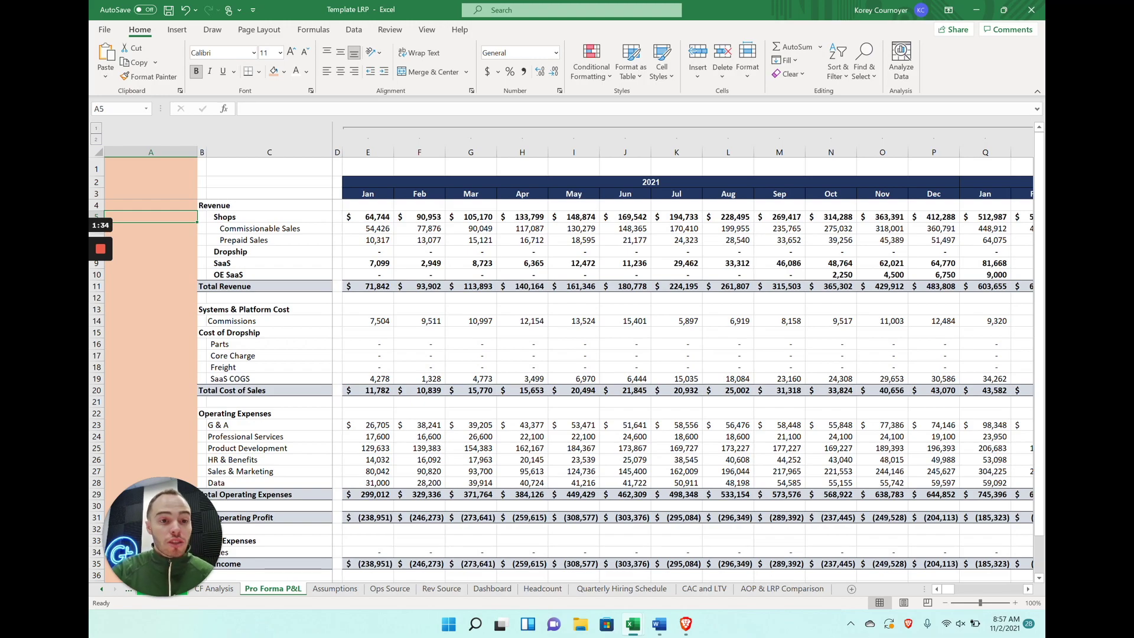
left_click(368, 228)
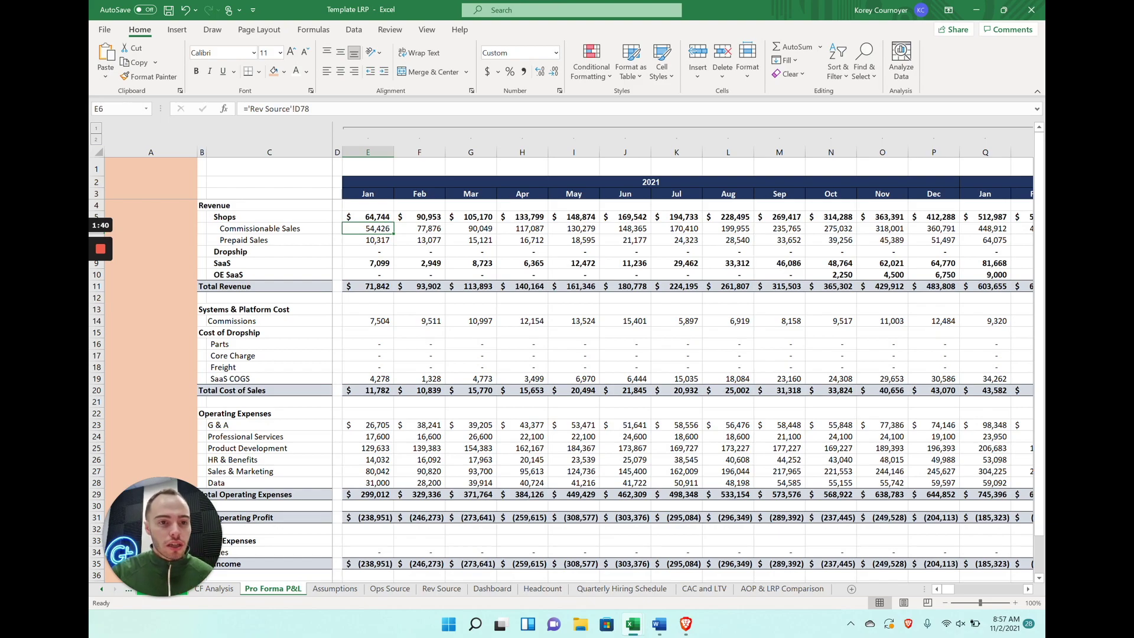
left_click(270, 227)
left_click(367, 228)
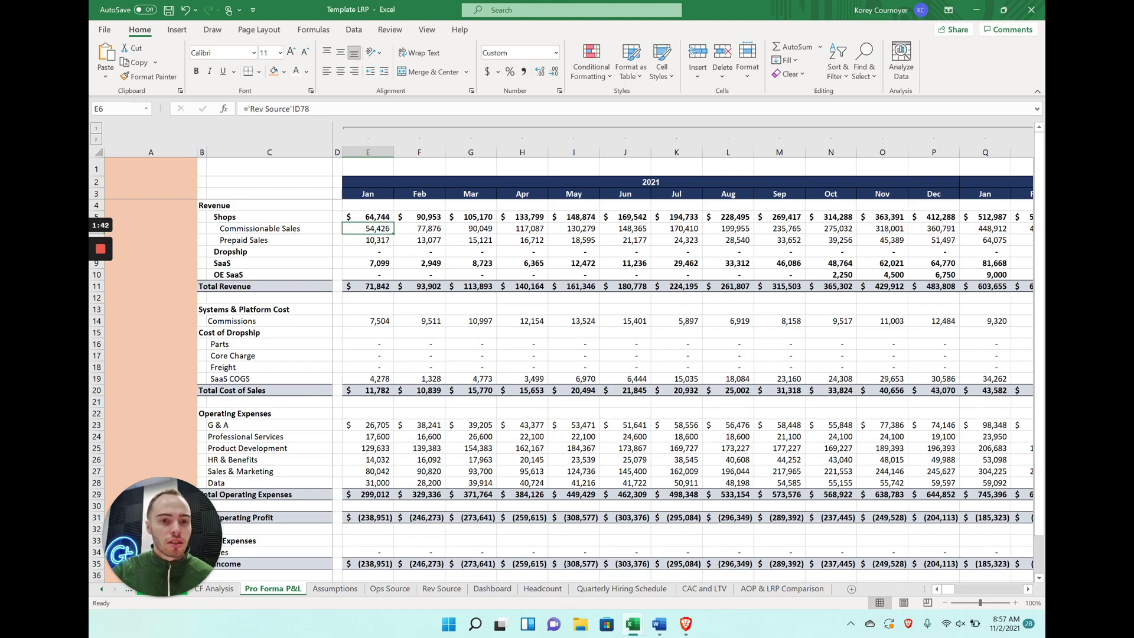
left_click(367, 239)
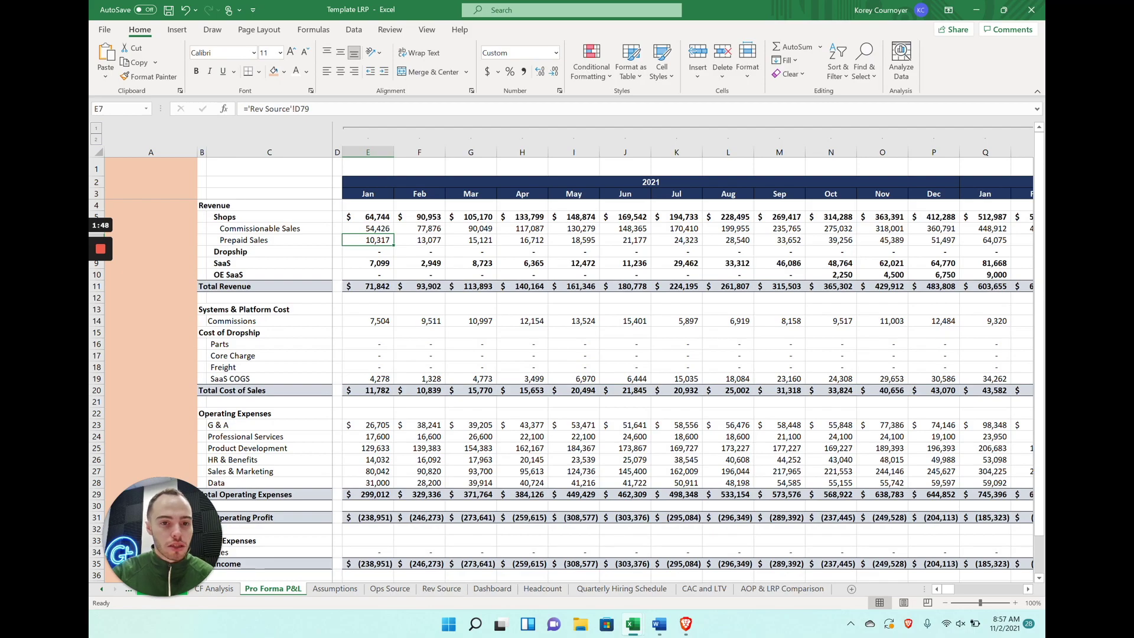
key("Down")
key("Down")
key("Down")
key("Up")
key("Up")
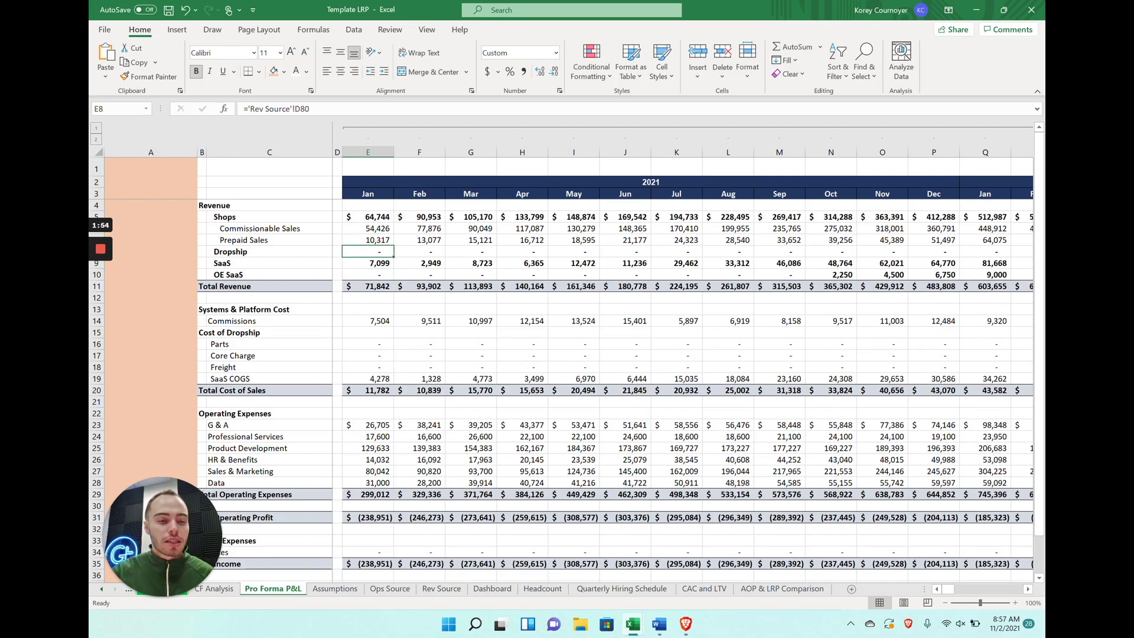
Enter the label Custom Table in A5 beside the Shops revenue row.
left_click(150, 216)
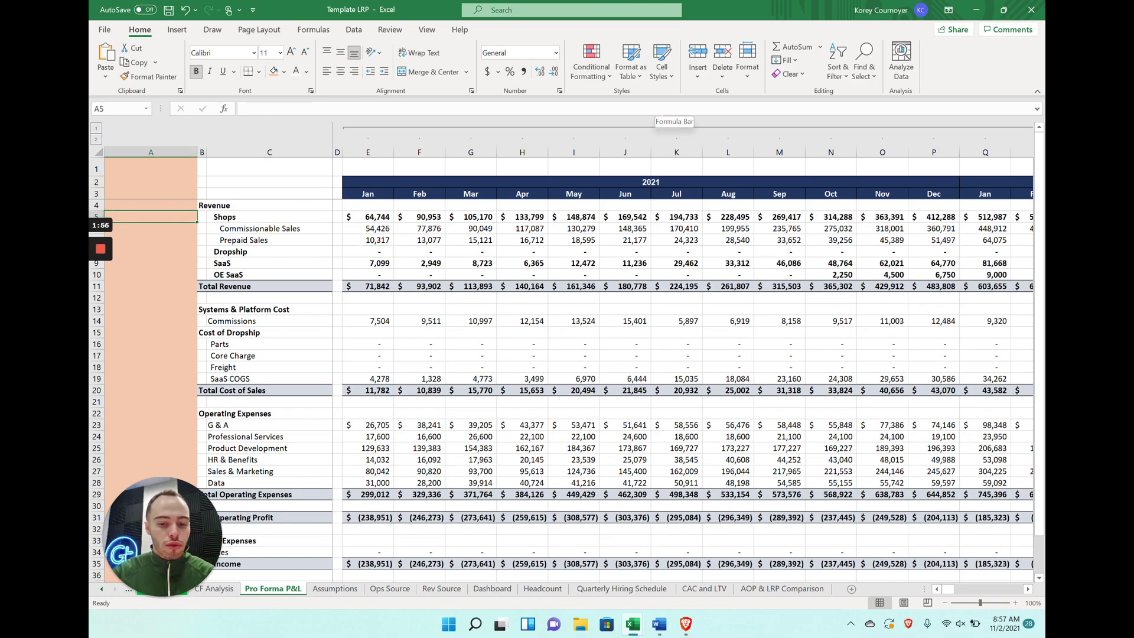
type("Custom Table")
key("Return")
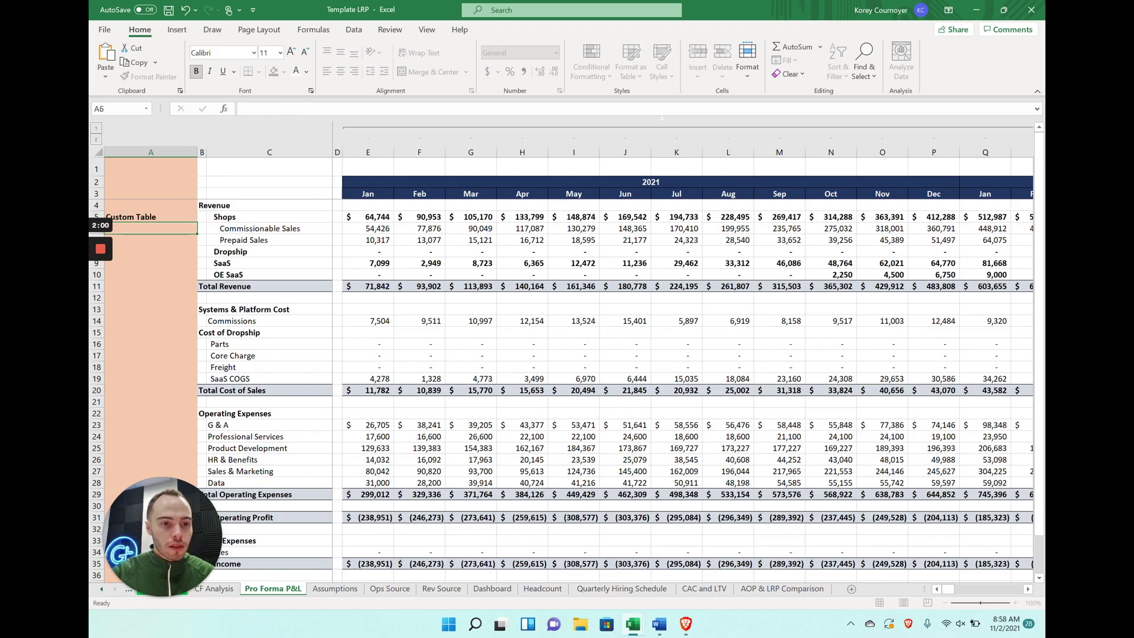
Copy the Custom Table label from A5 down through A10 so every revenue line is labelled.
key("Up")
key("ctrl+c")
key("shift+Down")
key("shift+Down")
key("shift+Down")
key("shift+Down")
key("shift+Down")
key("ctrl+v")
key("Down")
key("Escape")
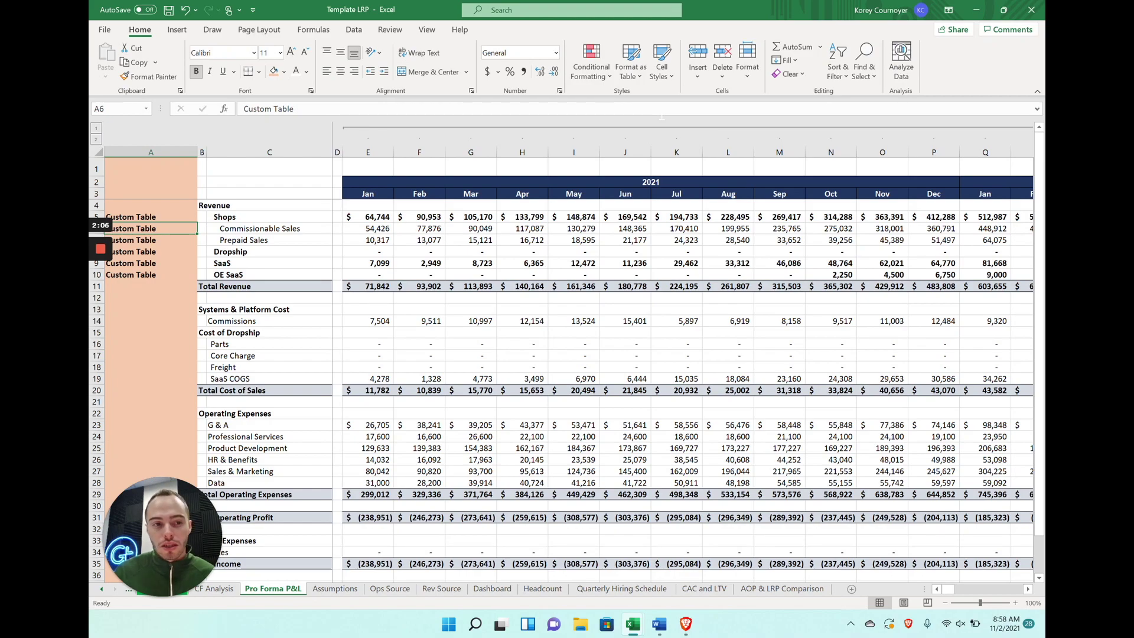
Review the labelled revenue rows against the Commissionable Sales source and the Total Revenue formulas in row 11.
key("ctrl+Right")
key("ctrl+Right")
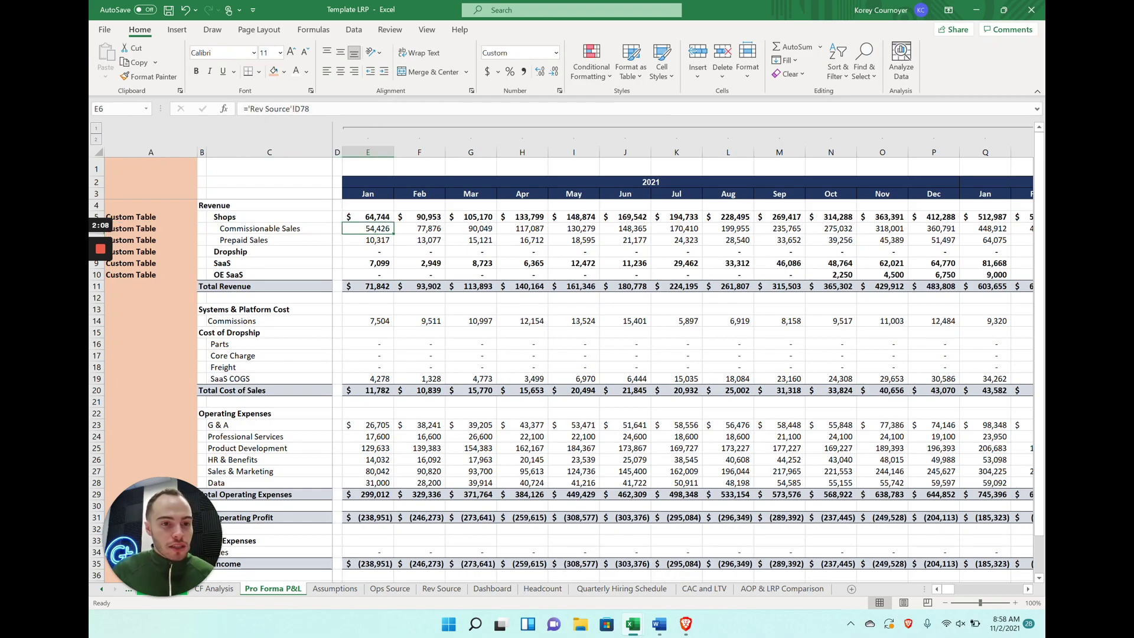
left_click(150, 217)
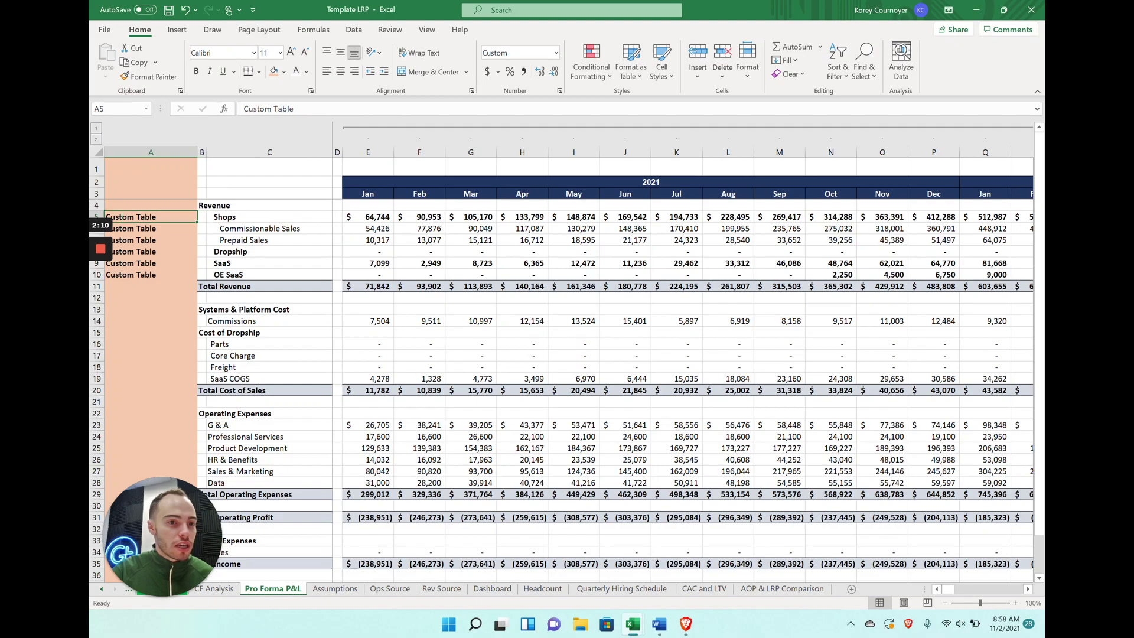
key("ctrl+shift+Down")
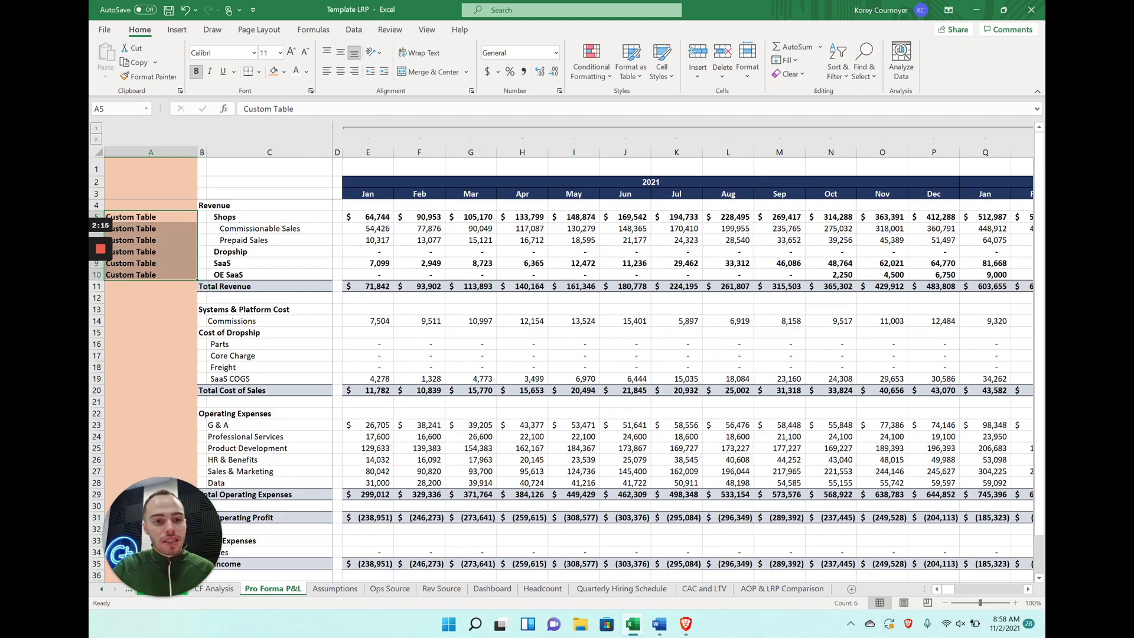
left_click(367, 286)
left_click(984, 286)
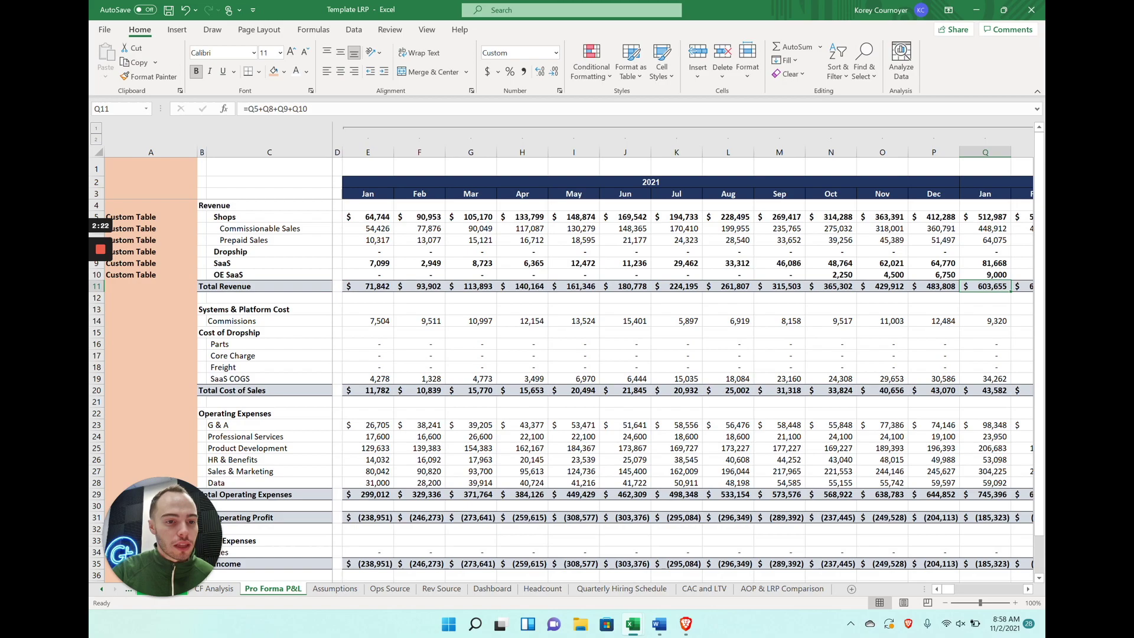
Check the January Commissions formula in E14 and enter the label Assumption in A14.
left_click(151, 321)
left_click(367, 320)
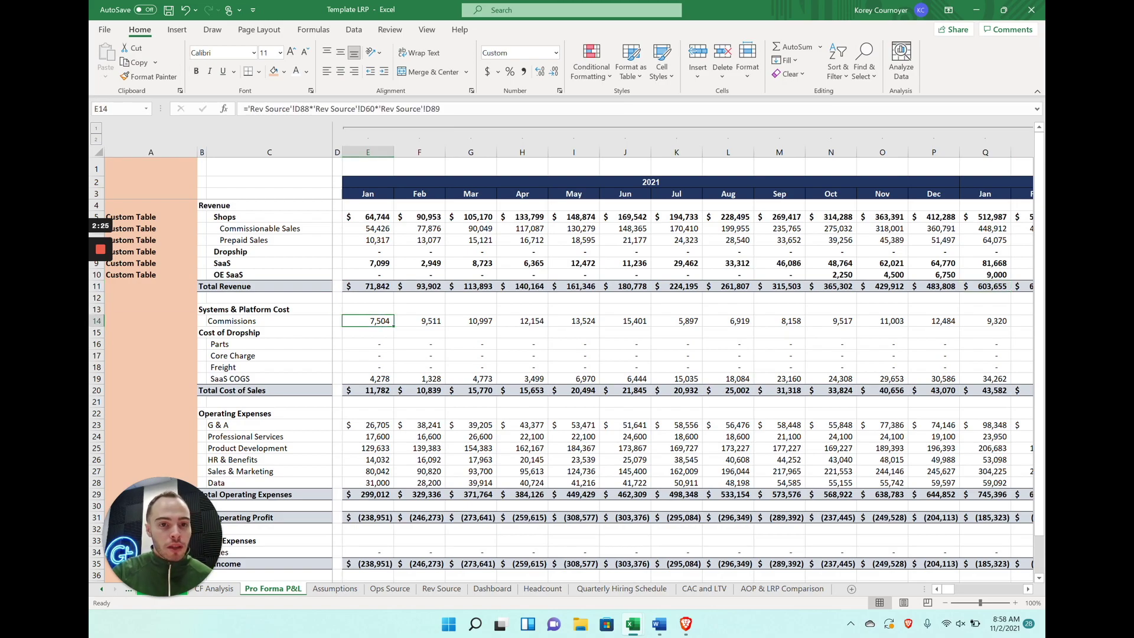
key("F2")
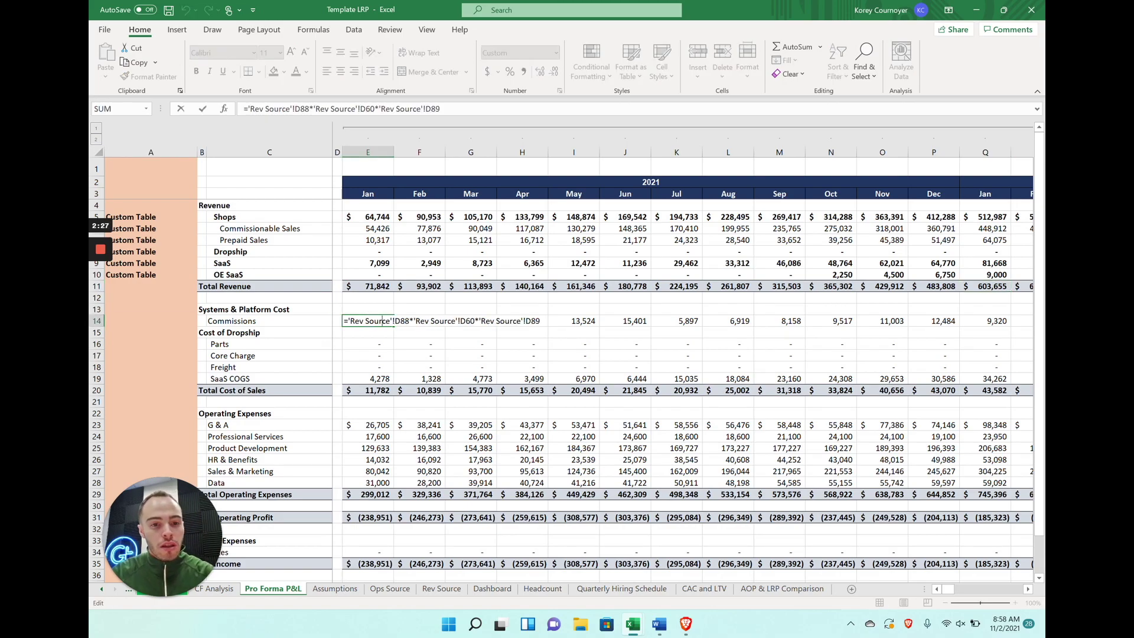
key("Escape")
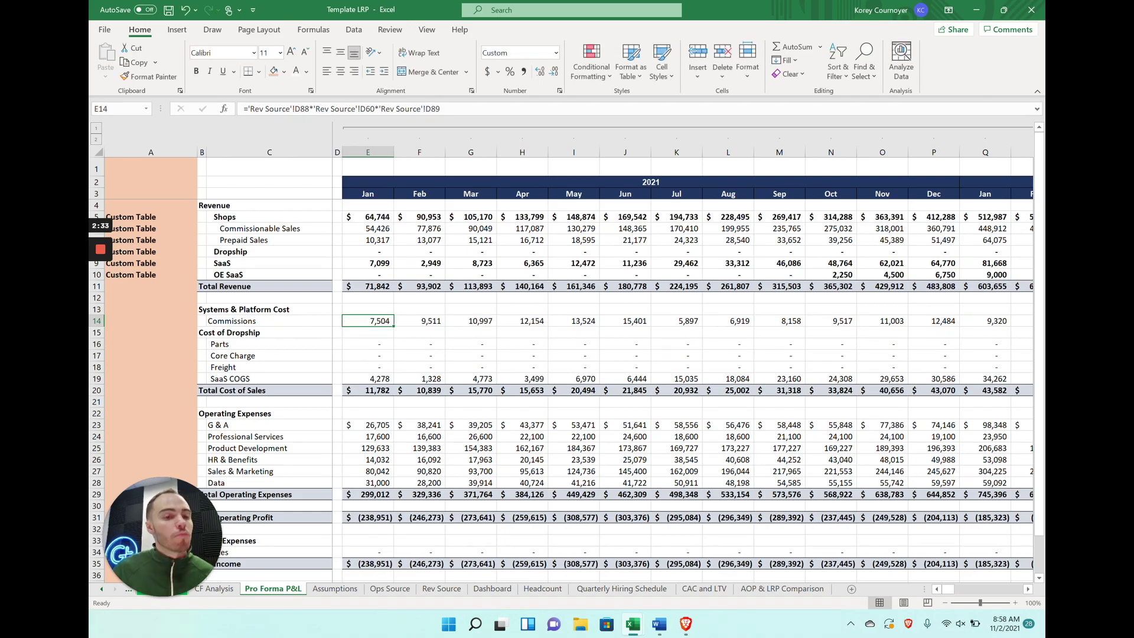
left_click(151, 321)
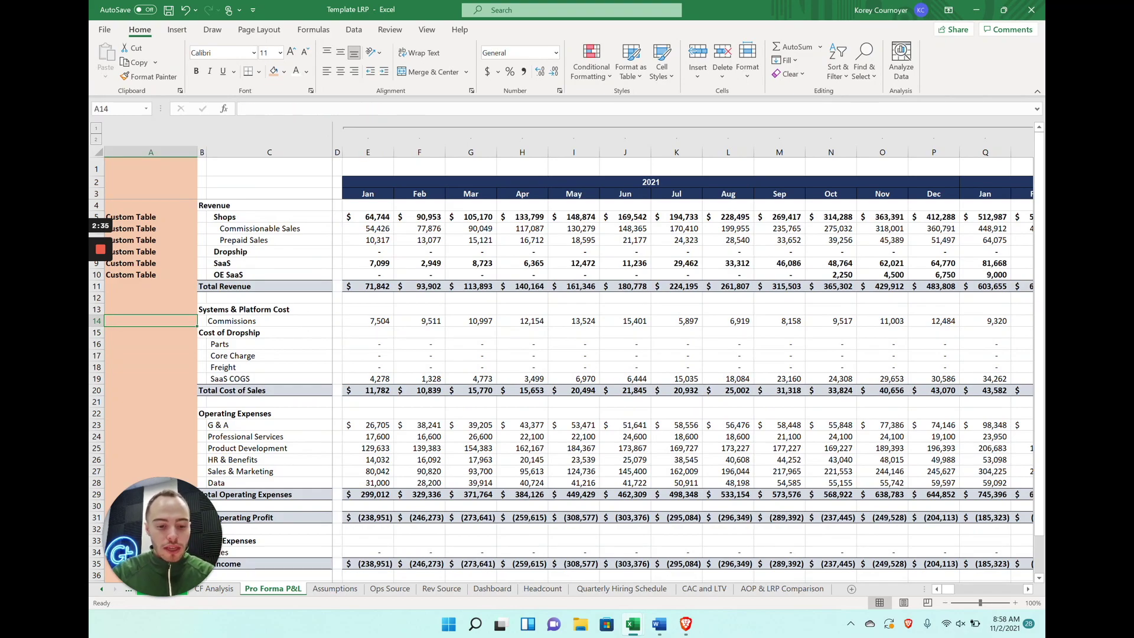
type("Assumption")
key("Return")
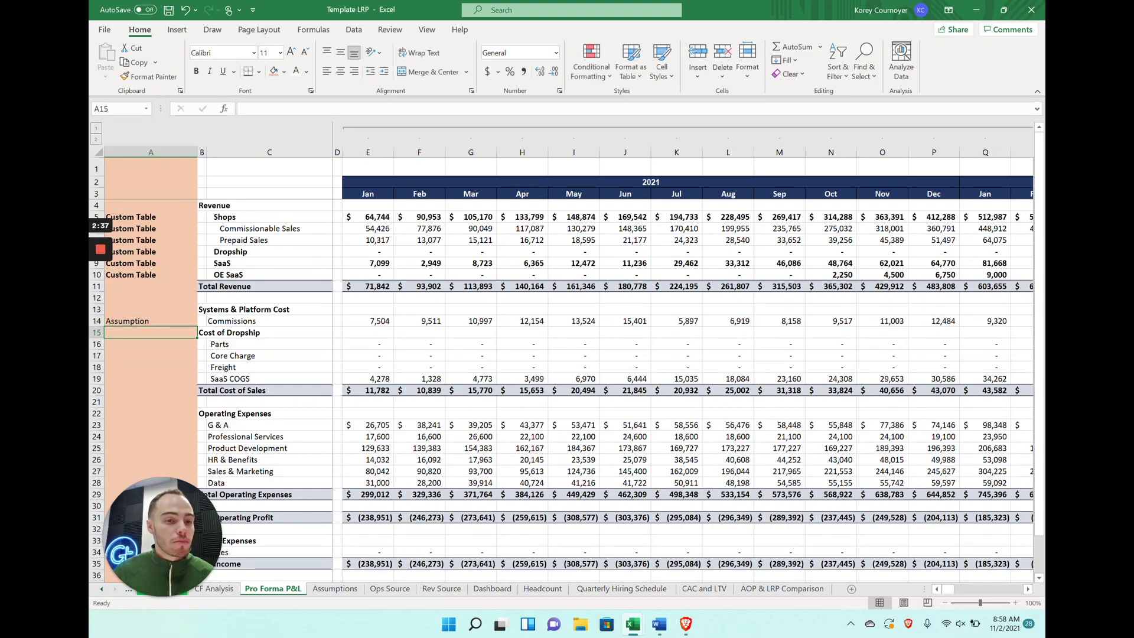
Examine the January formulas for Commissions and SaaS COGS, including the HLOOKUP references to the Assumptions sheet, without changing them.
left_click(367, 321)
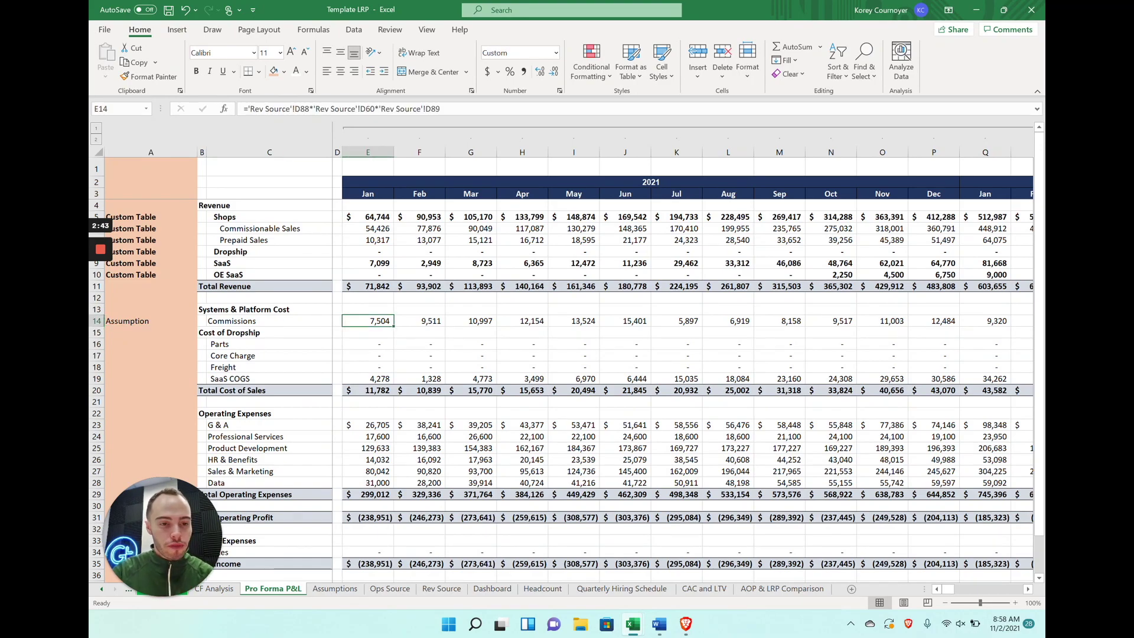
left_click(150, 321)
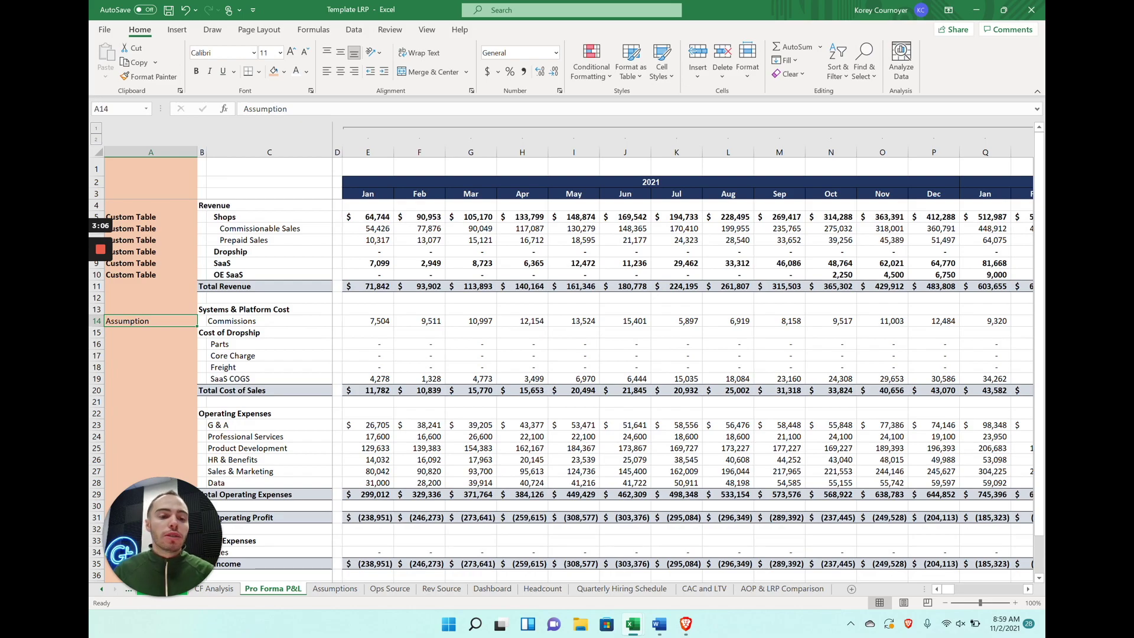
scroll(567, 390, "down", 1)
left_click(367, 366)
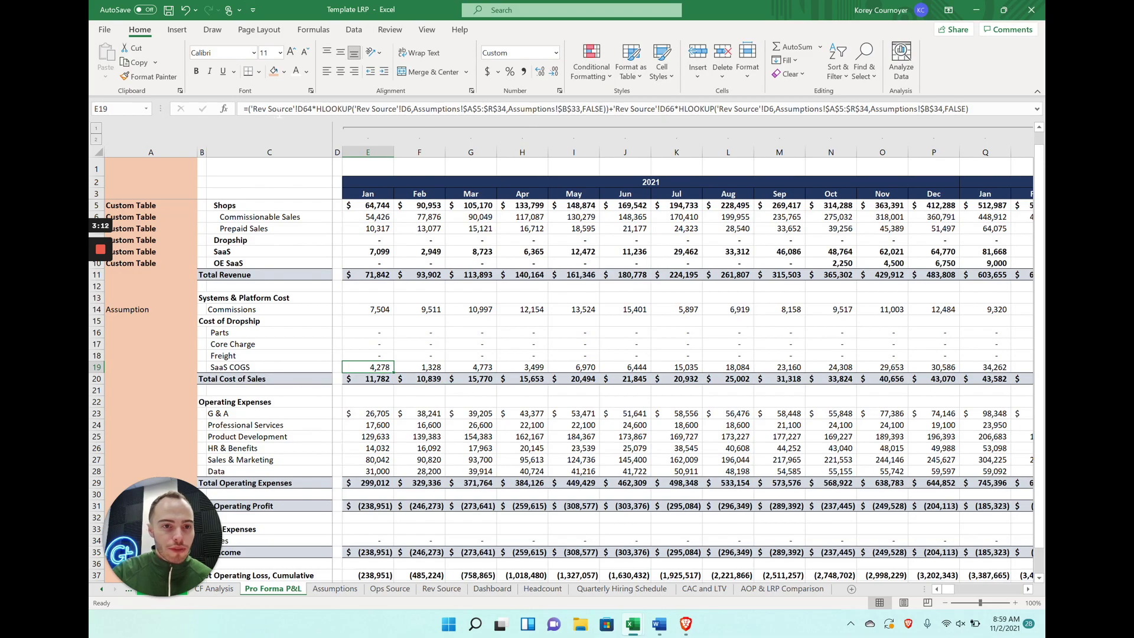
left_click_drag(413, 109, 572, 109)
left_click_drag(679, 109, 778, 108)
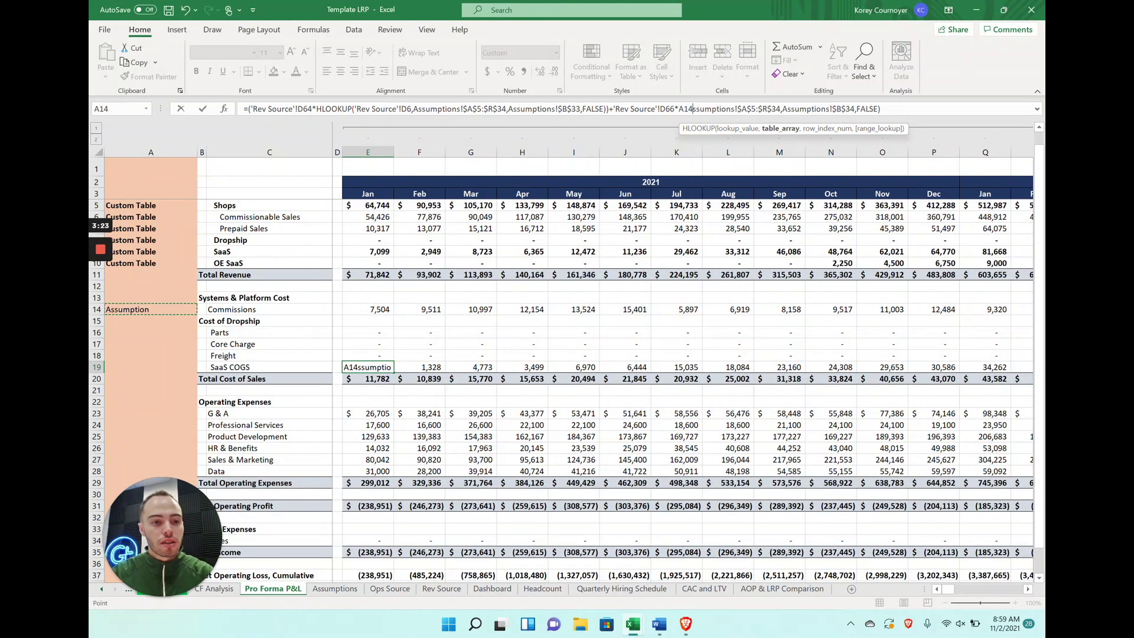
key("Escape")
Copy the Assumption label from A14 to A19 beside the SaaS COGS row.
left_click(150, 320)
key("Up")
key("ctrl+c")
key("Down")
key("Down")
key("Down")
key("Down")
key("Down")
key("ctrl+v")
key("Escape")
Examine the January formulas of the Operating Expenses rows, such as G & A and Professional Services, to find their source sheet.
scroll(567, 383, "down", 2)
left_click(151, 355)
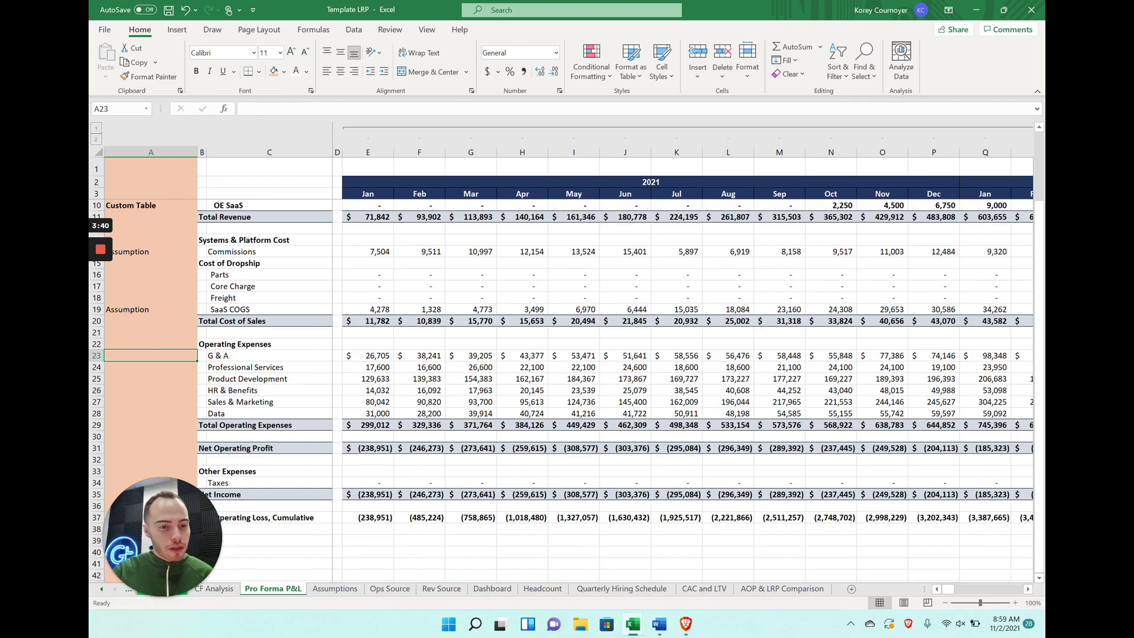
left_click(367, 366)
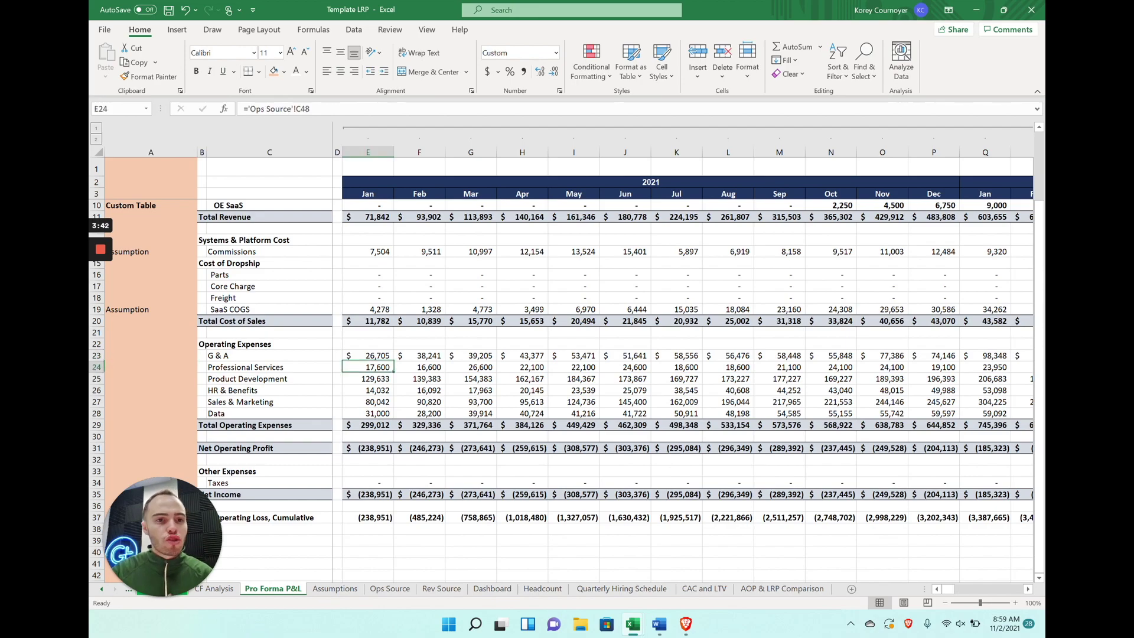
left_click(367, 379)
key("Up")
key("Up")
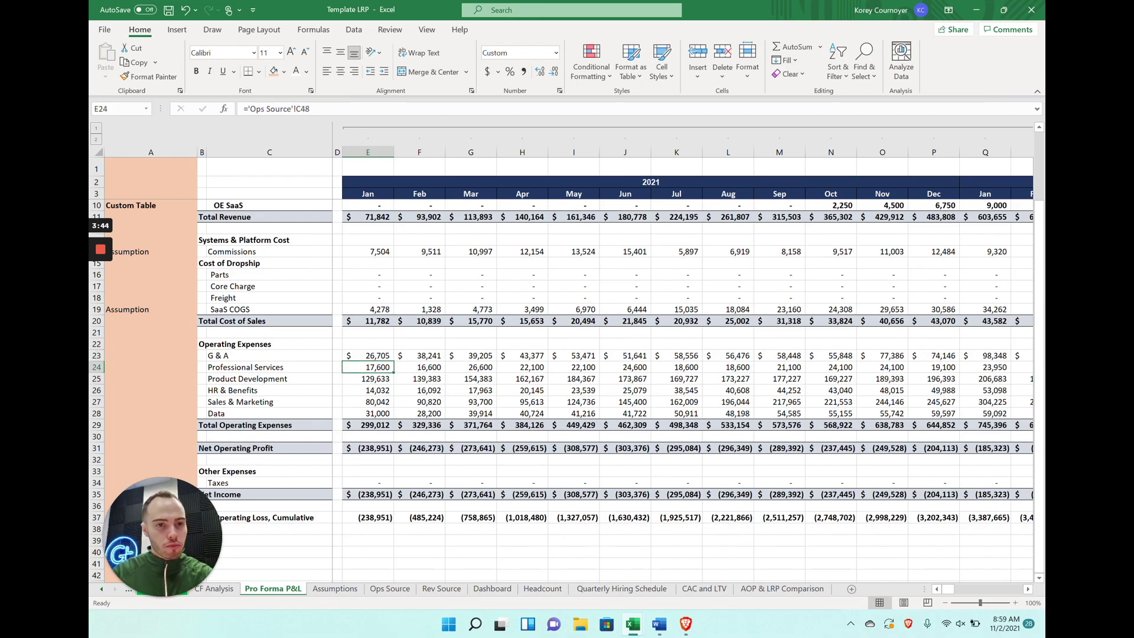
left_click(419, 471)
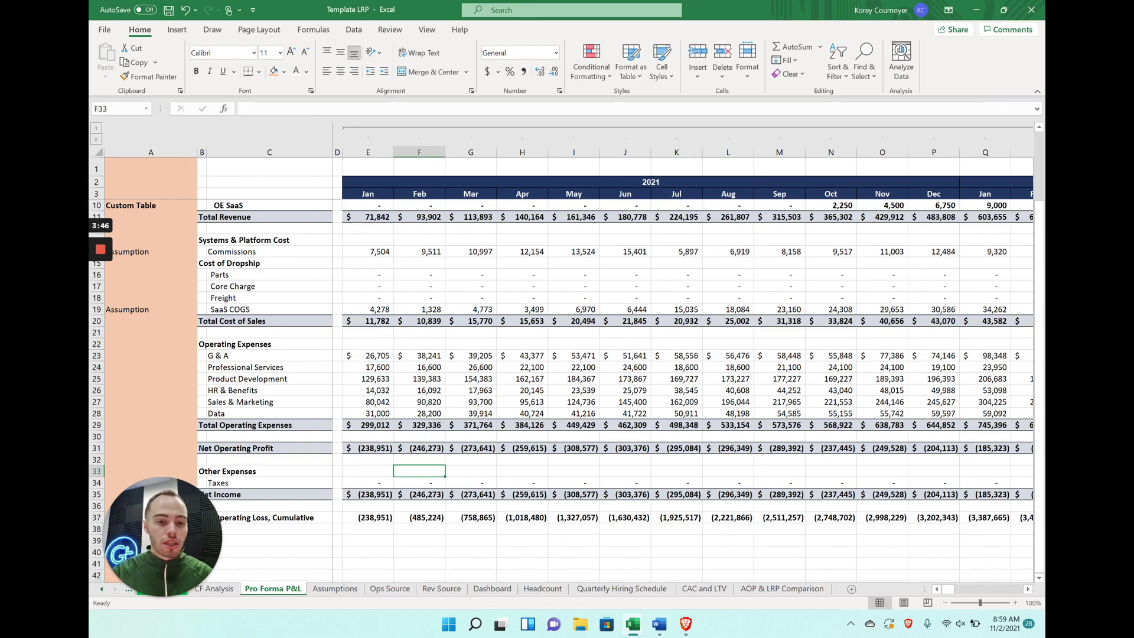
left_click(367, 355)
left_click(150, 354)
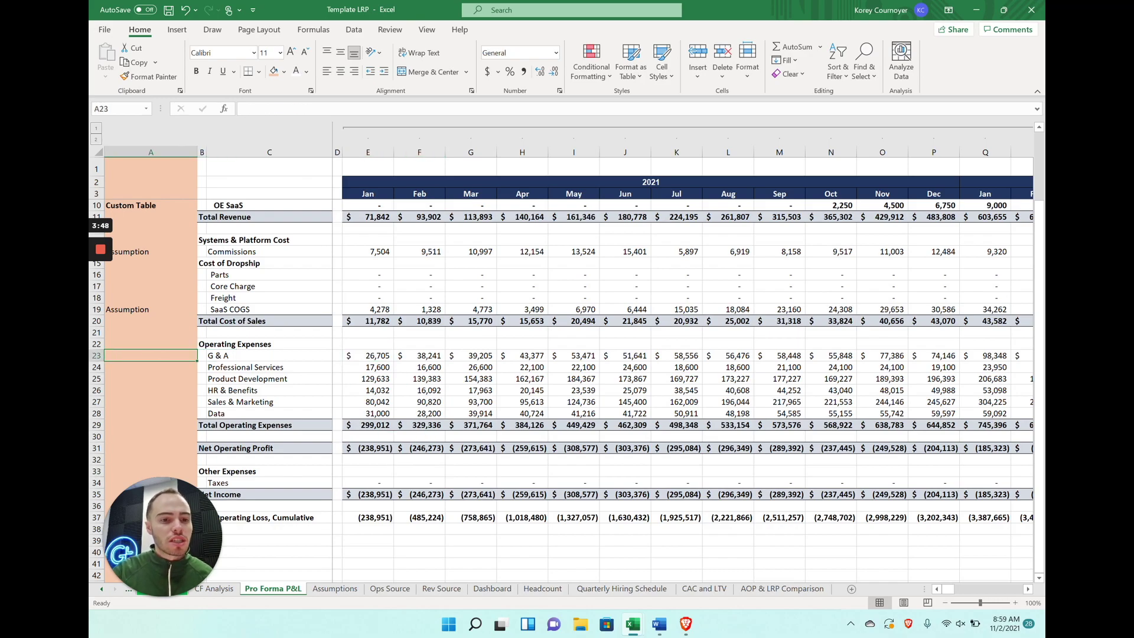
Open the Ops Source sheet to examine the operating expense breakdown behind the G & A figures.
scroll(561, 360, "down", 1)
left_click(394, 590)
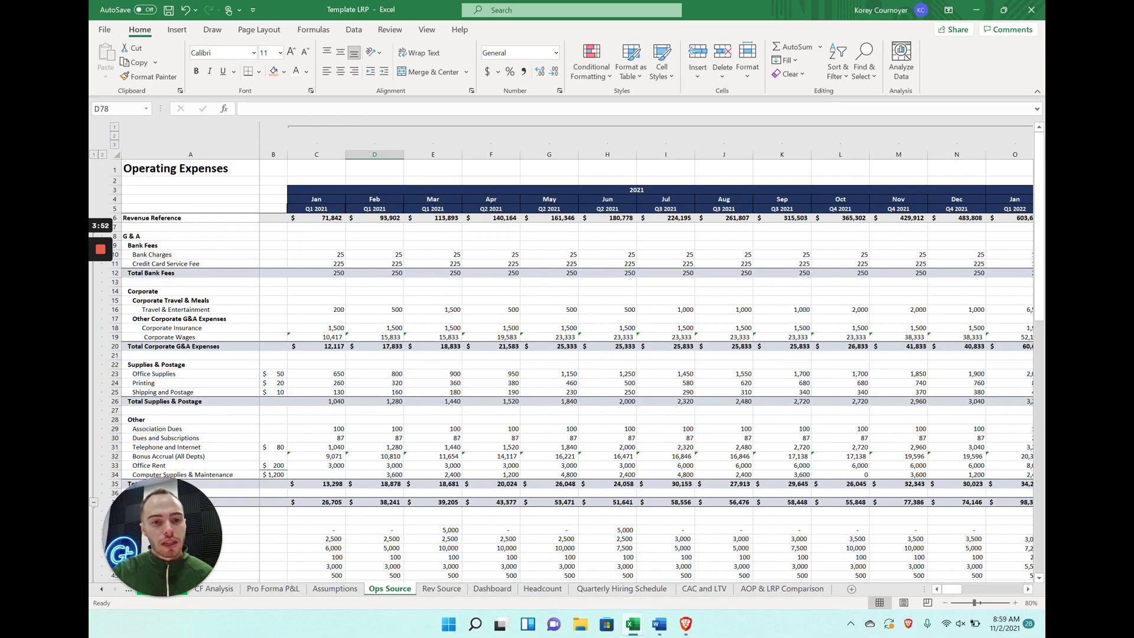
left_click(1014, 602)
left_click(1014, 603)
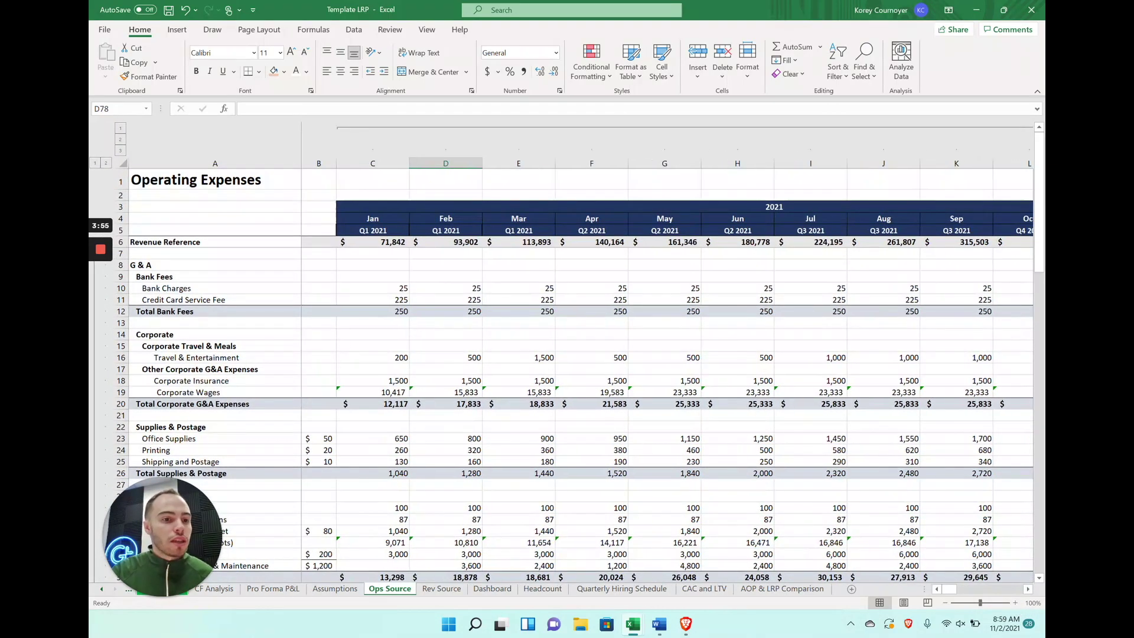
Examine the Ops Source sections, from G & A through Product Development, HR & Benefits, Sales & Marketing and Data, plus the Total Operating Expenses formula.
left_click(214, 265)
left_click(120, 265)
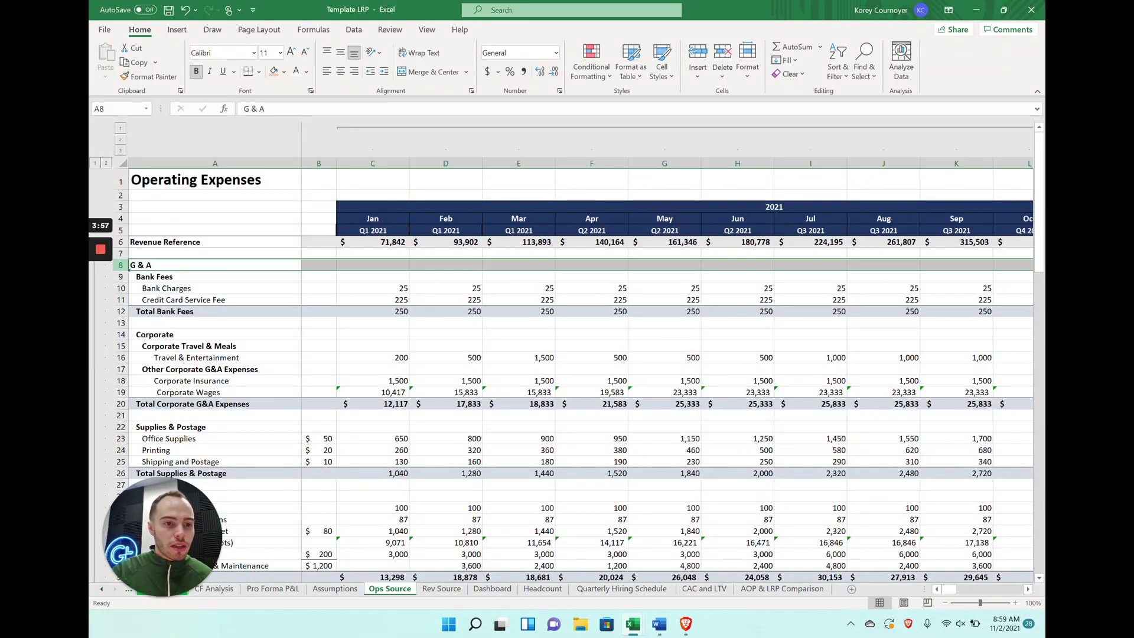
left_click(121, 242)
left_click(120, 264)
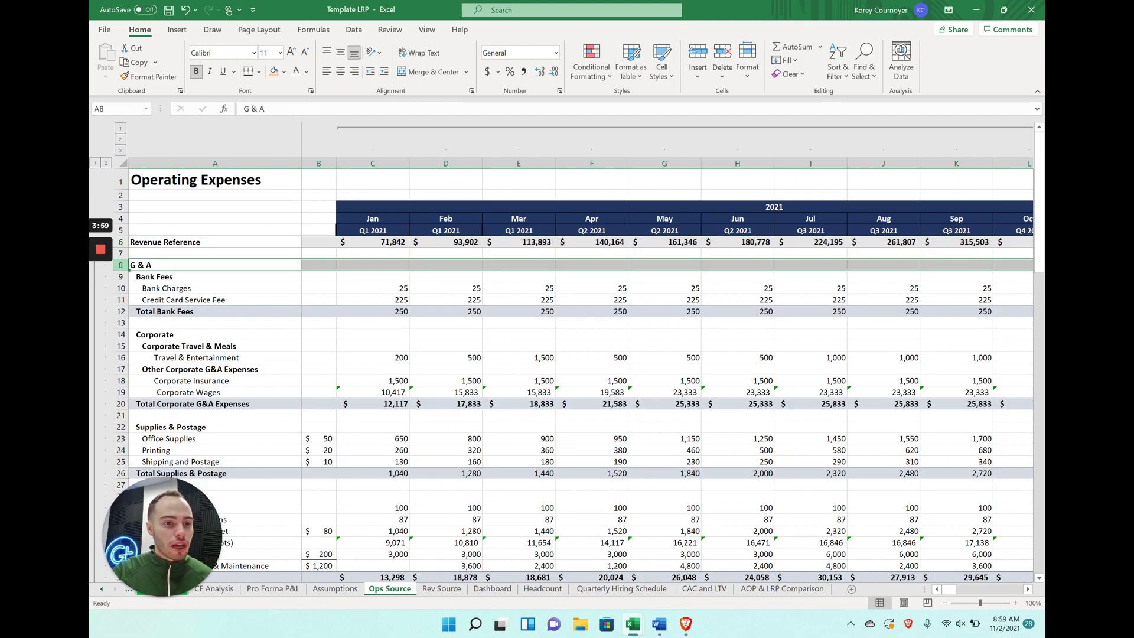
scroll(567, 384, "down", 6)
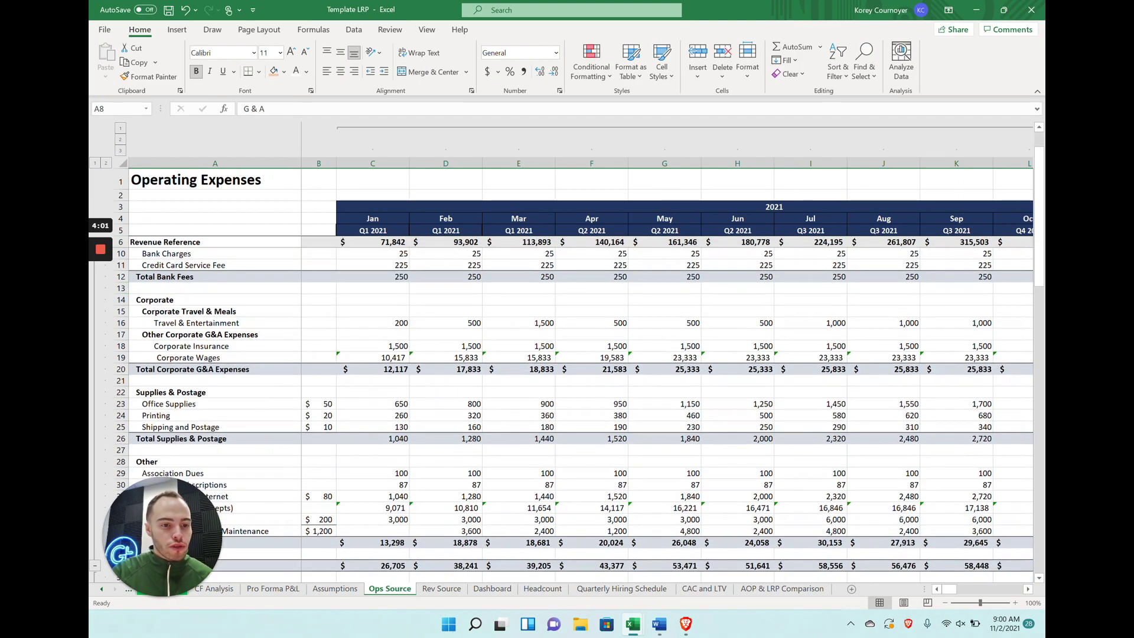
left_click(120, 415)
scroll(567, 413, "down", 5)
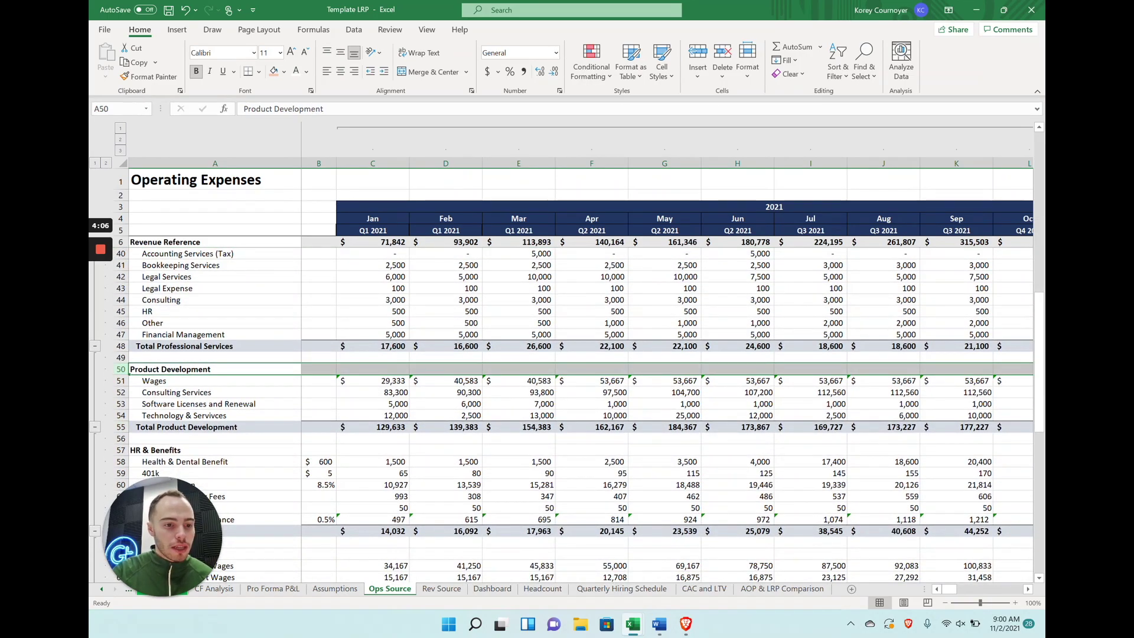
left_click(121, 449)
scroll(565, 414, "down", 4)
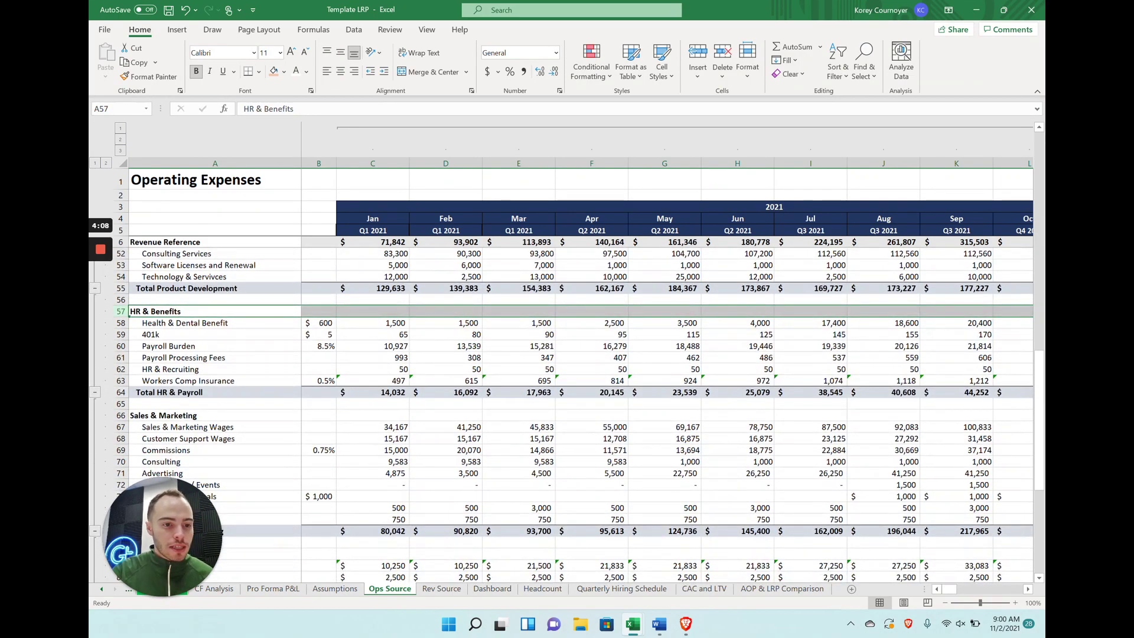
left_click(121, 415)
scroll(565, 414, "down", 6)
left_click(120, 346)
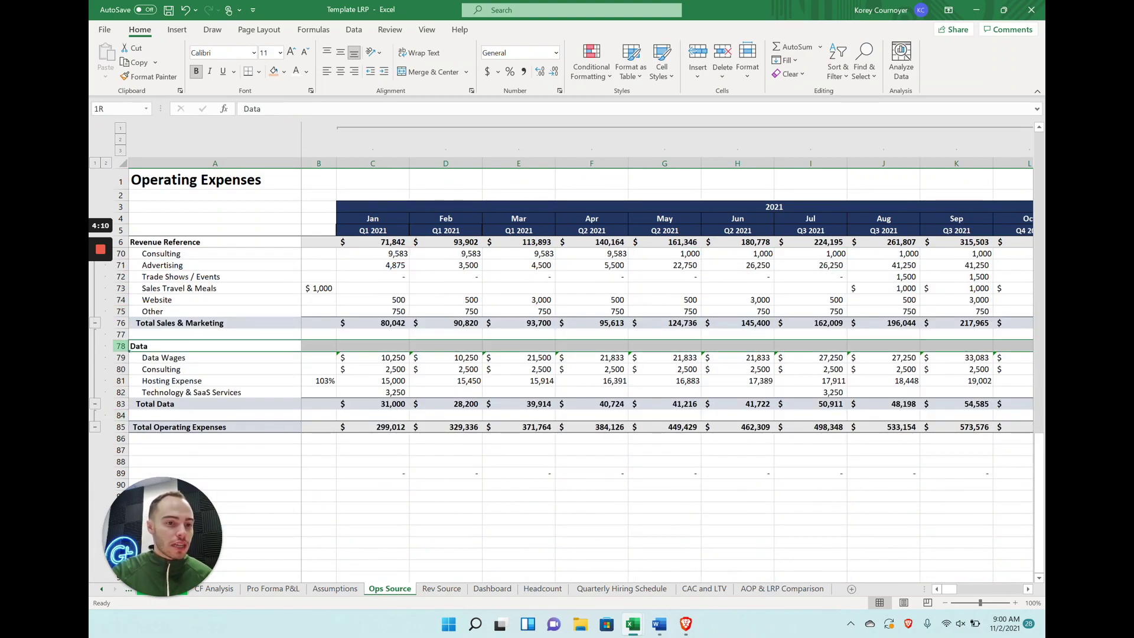
left_click(372, 427)
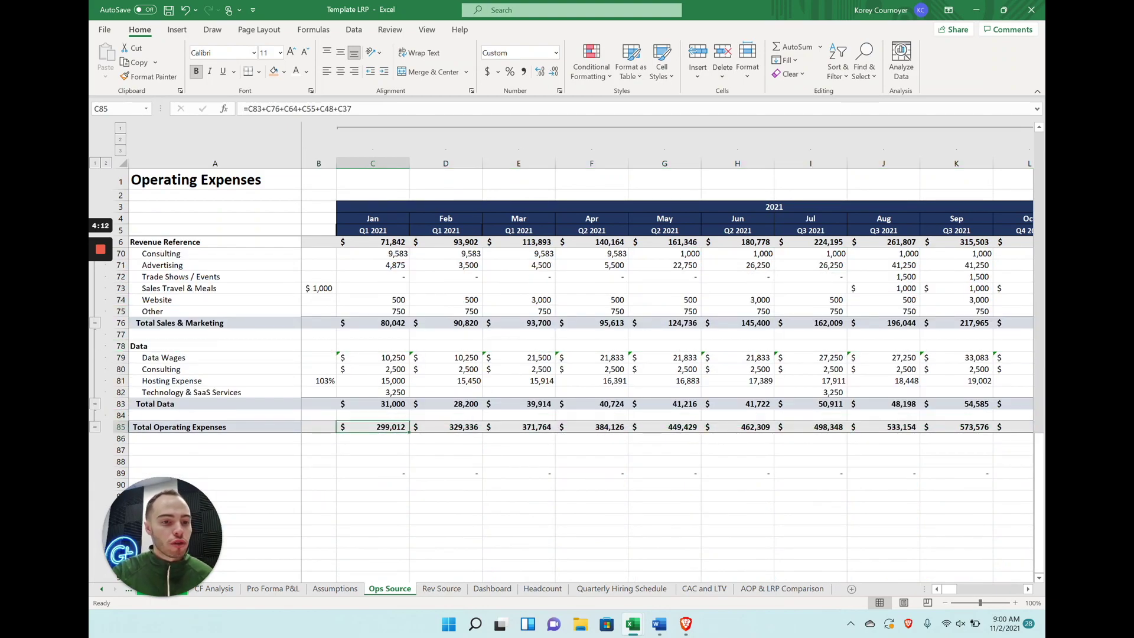
scroll(565, 415, "up", 20)
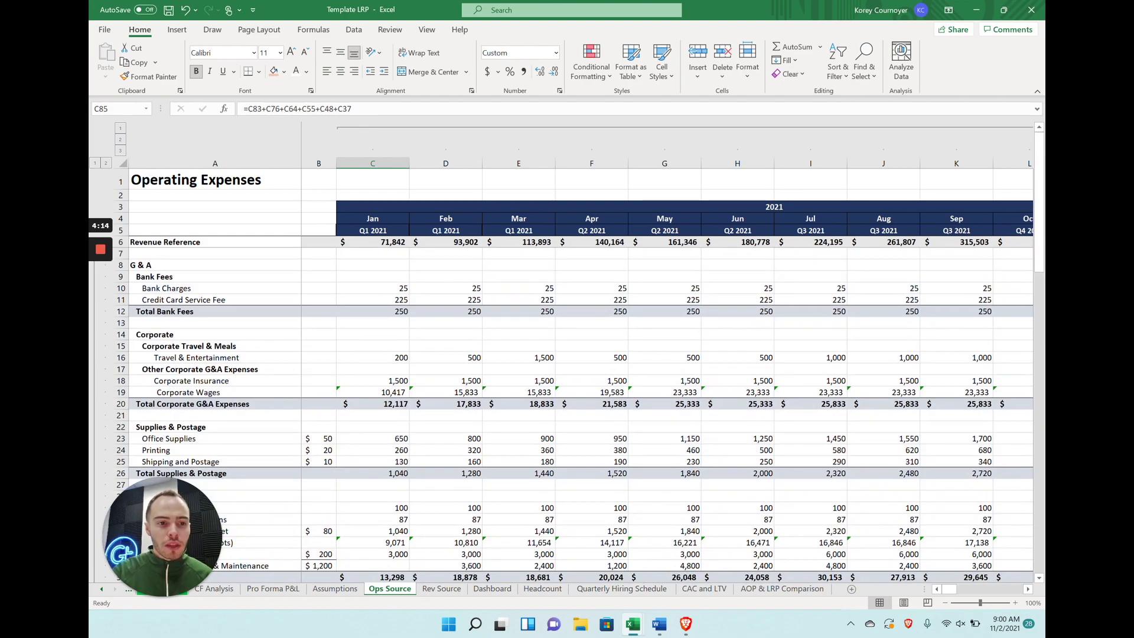
Review the individual expense lines on Ops Source, focusing on the Corporate section and the Professional Services items such as Legal Services and Bookkeeping Services.
left_click(120, 334)
scroll(565, 414, "down", 1)
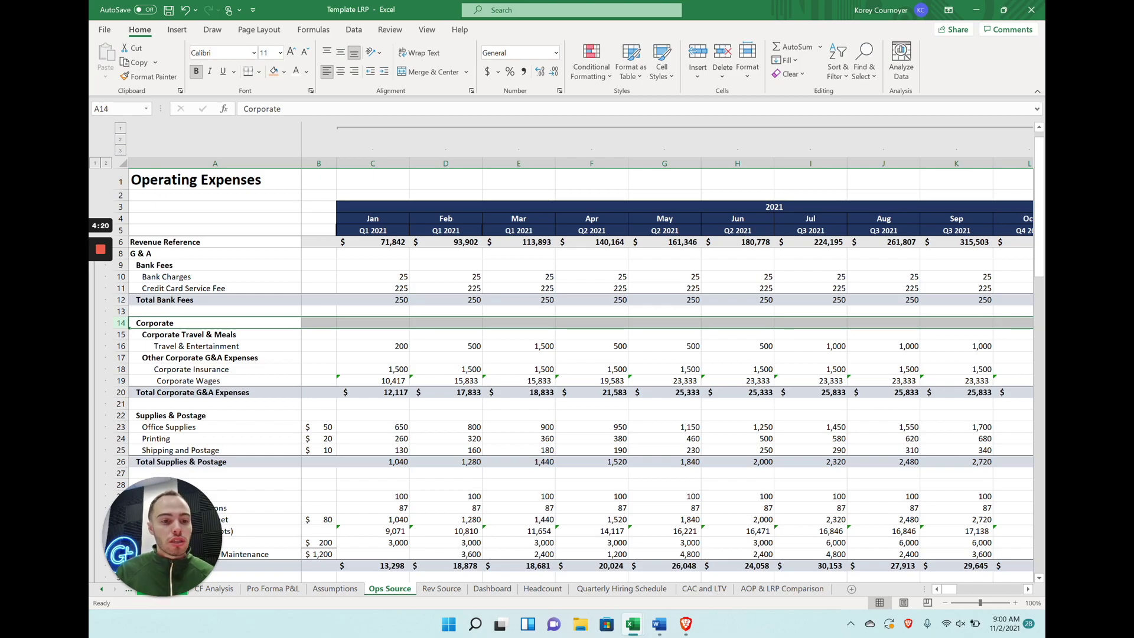
scroll(580, 415, "down", 1)
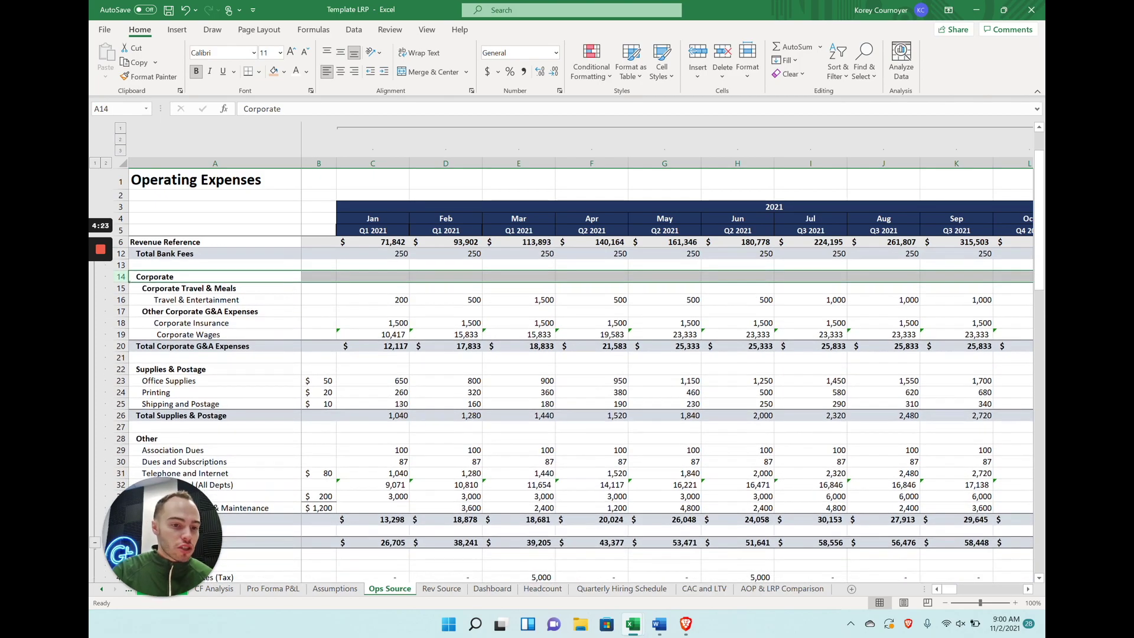
scroll(561, 414, "down", 11)
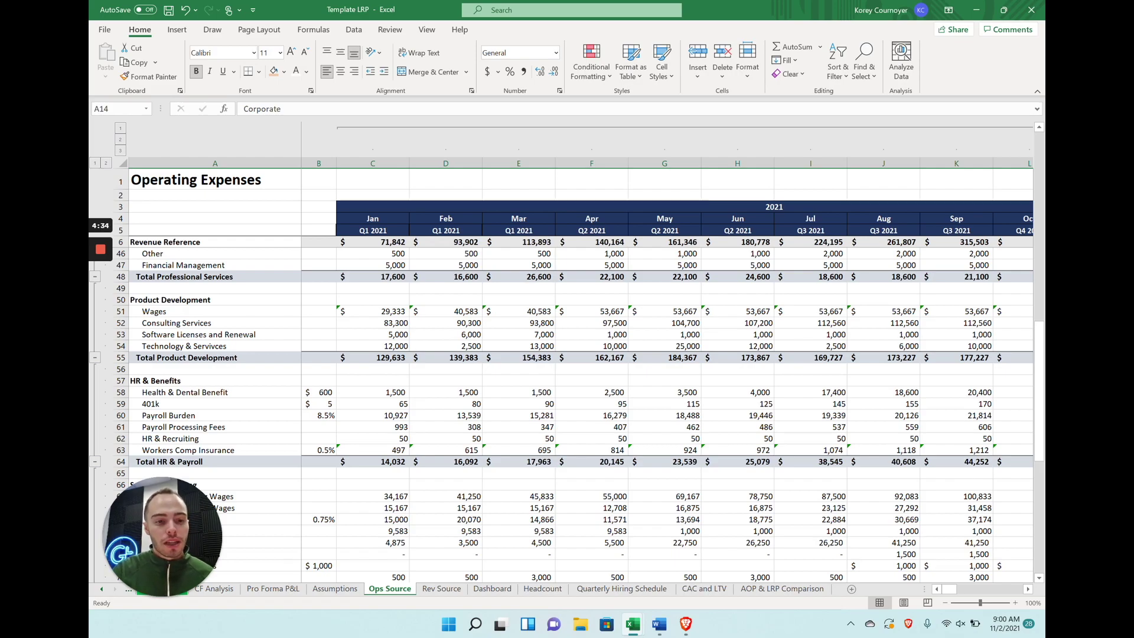
scroll(567, 407, "up", 4)
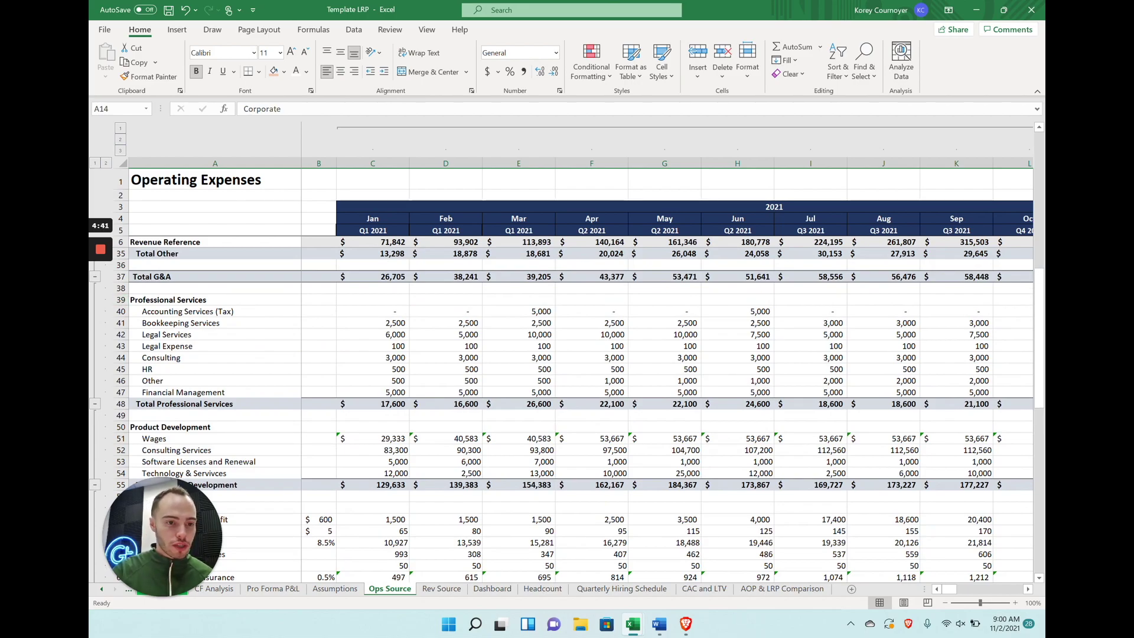
left_click_drag(215, 312, 215, 392)
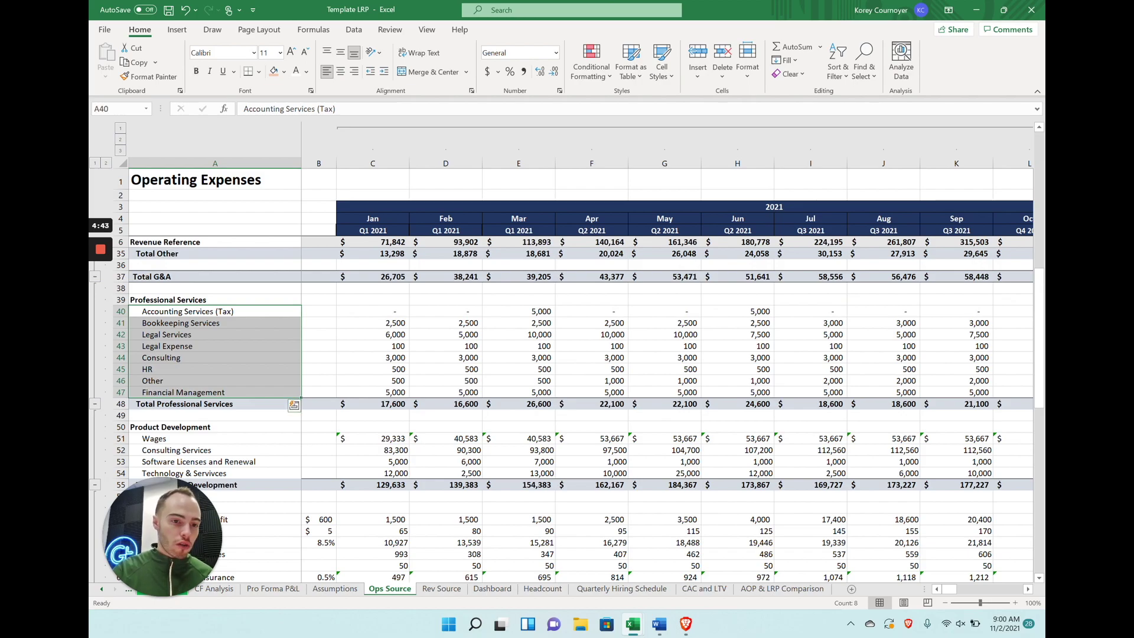
left_click_drag(215, 334, 214, 346)
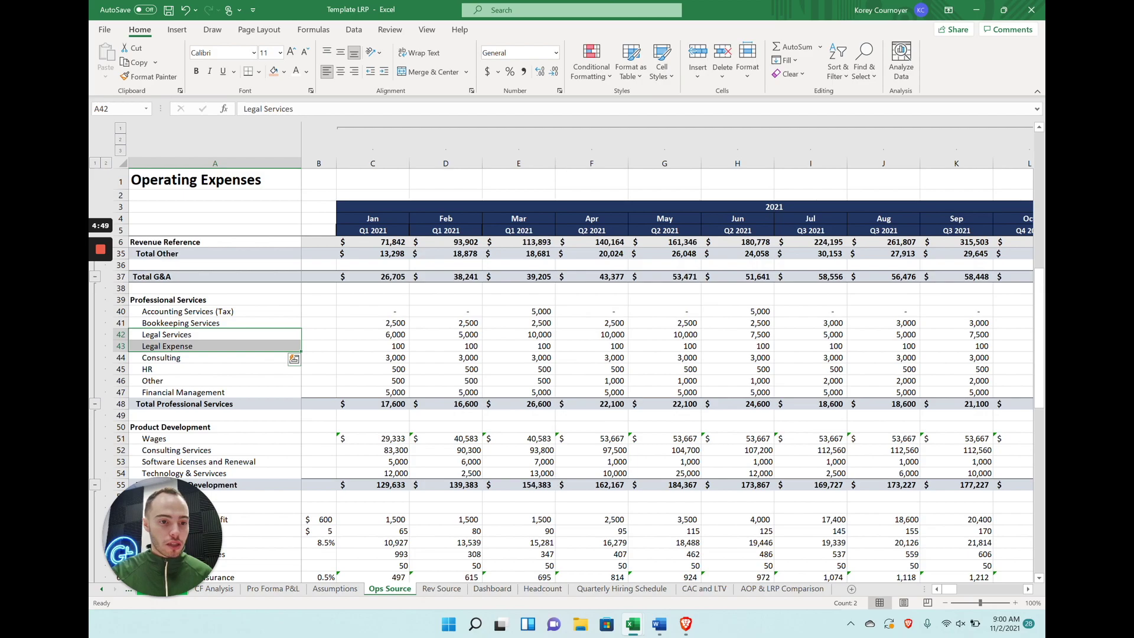
left_click(214, 392)
left_click_drag(214, 311, 215, 323, "ctrl")
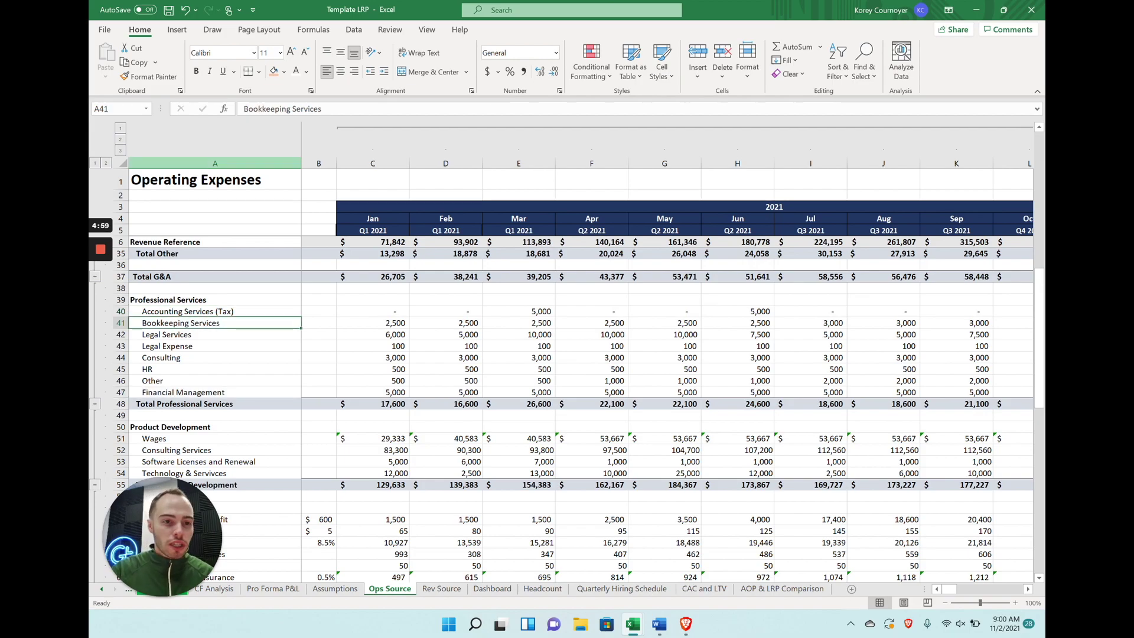
Insert a new column before column A on the Ops Source sheet, fill it light orange and widen it for labels.
left_click(205, 163)
key("ctrl+shift+plus")
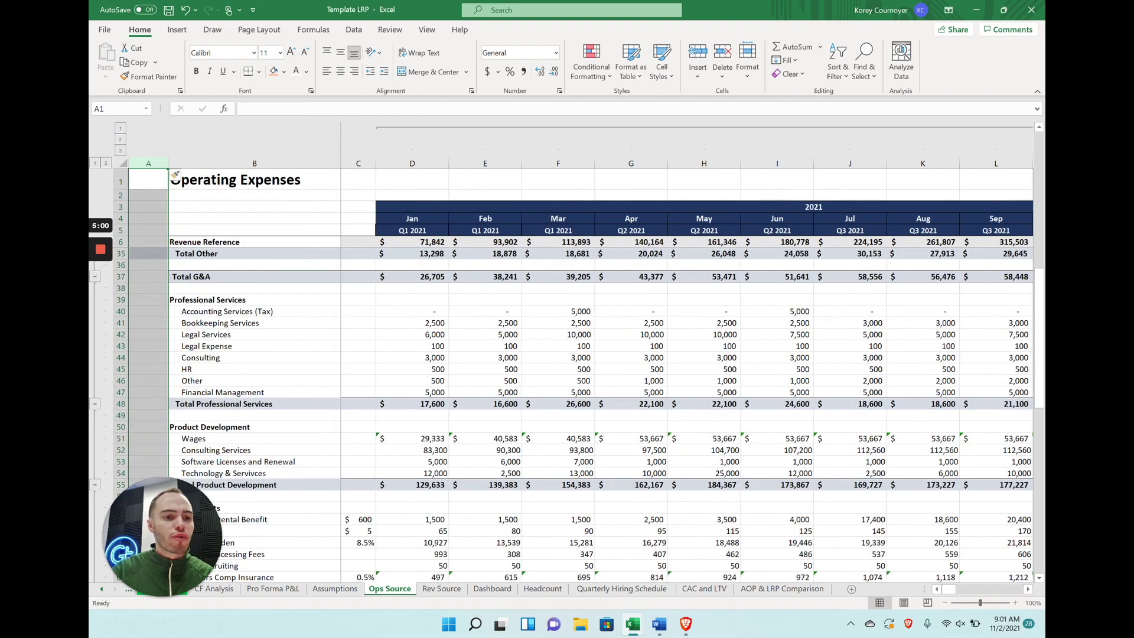
left_click(273, 70)
left_click_drag(169, 163, 201, 163)
Examine the monthly Professional Services entries, from Accounting Services to Other, to see whether they are typed values or formulas.
left_click(444, 312)
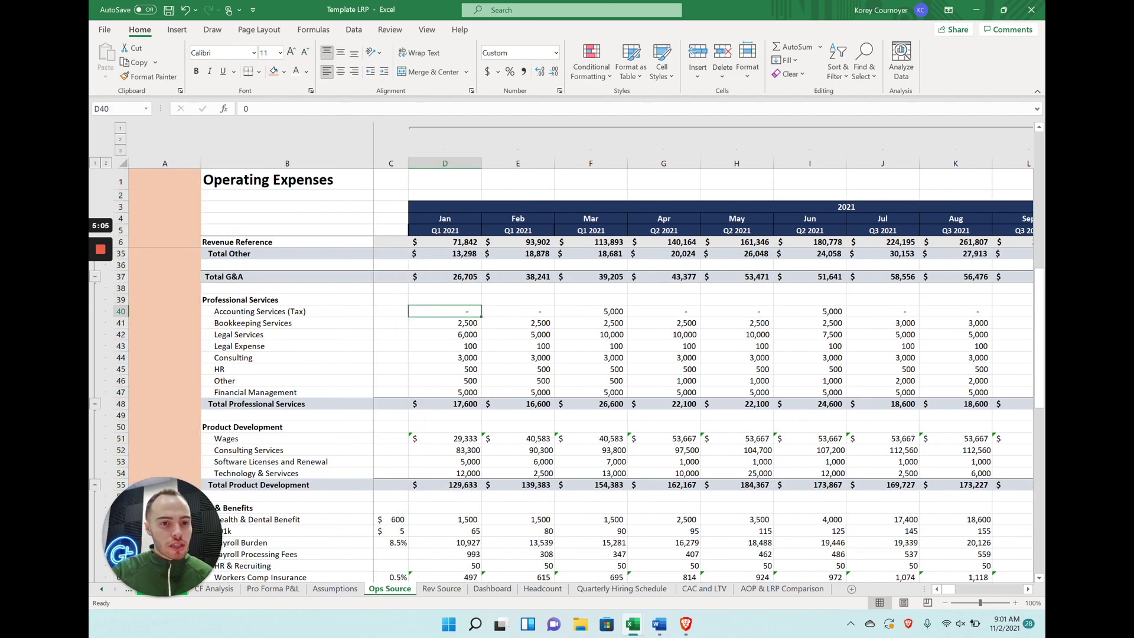
left_click(444, 323)
key("Down")
key("Down")
key("Down")
key("Down")
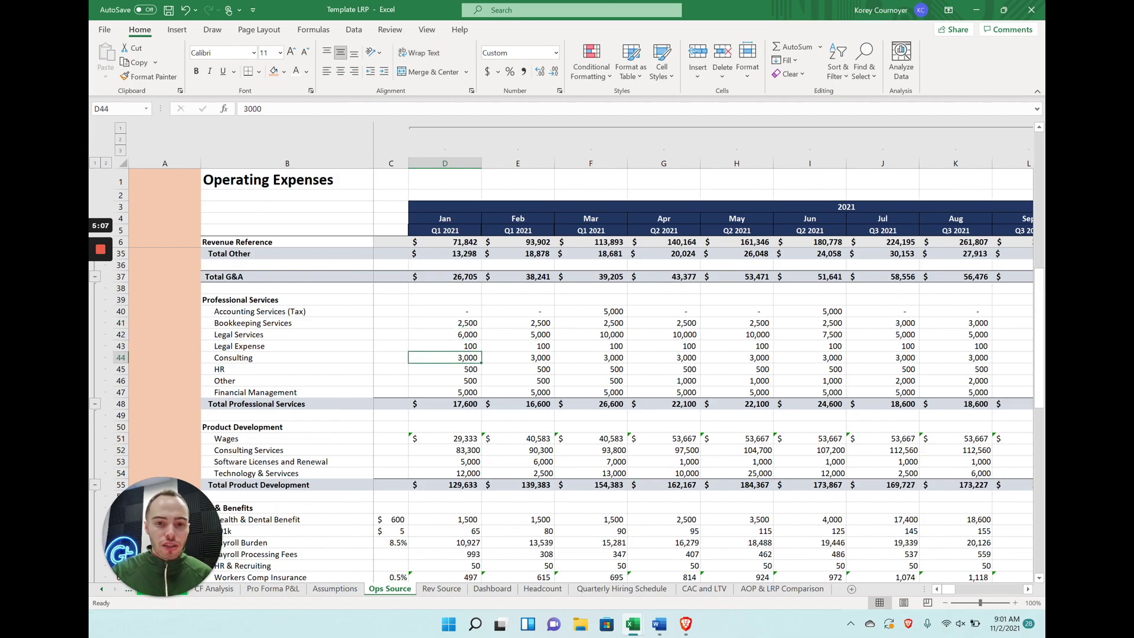
key("Right")
key("Down")
key("Right")
key("Right")
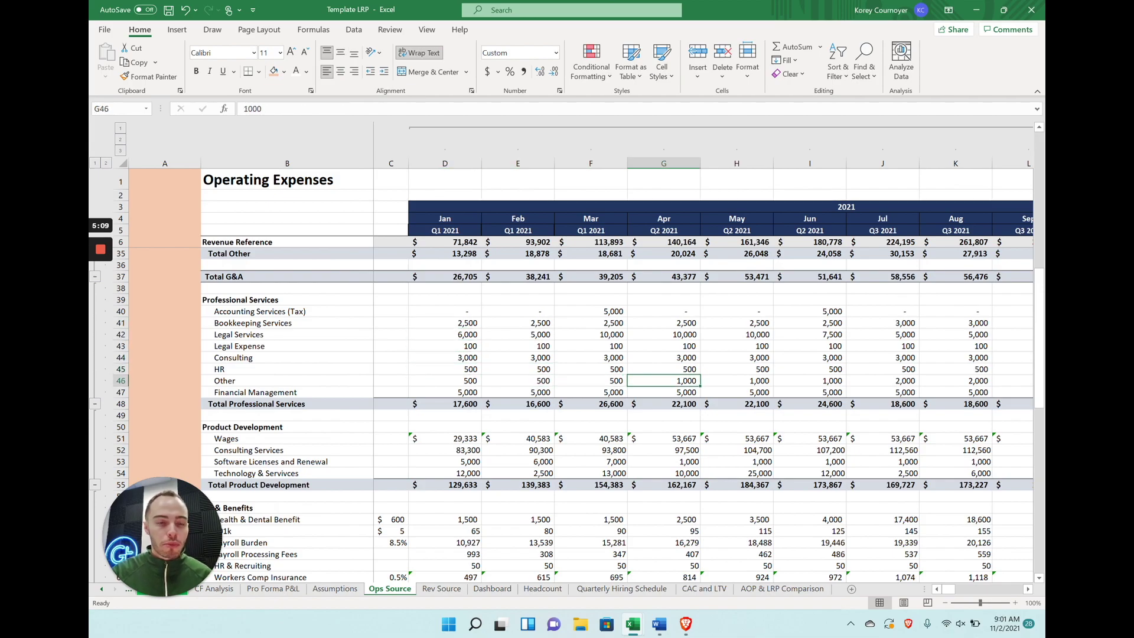
key("Up")
key("Right")
key("Right")
key("Left")
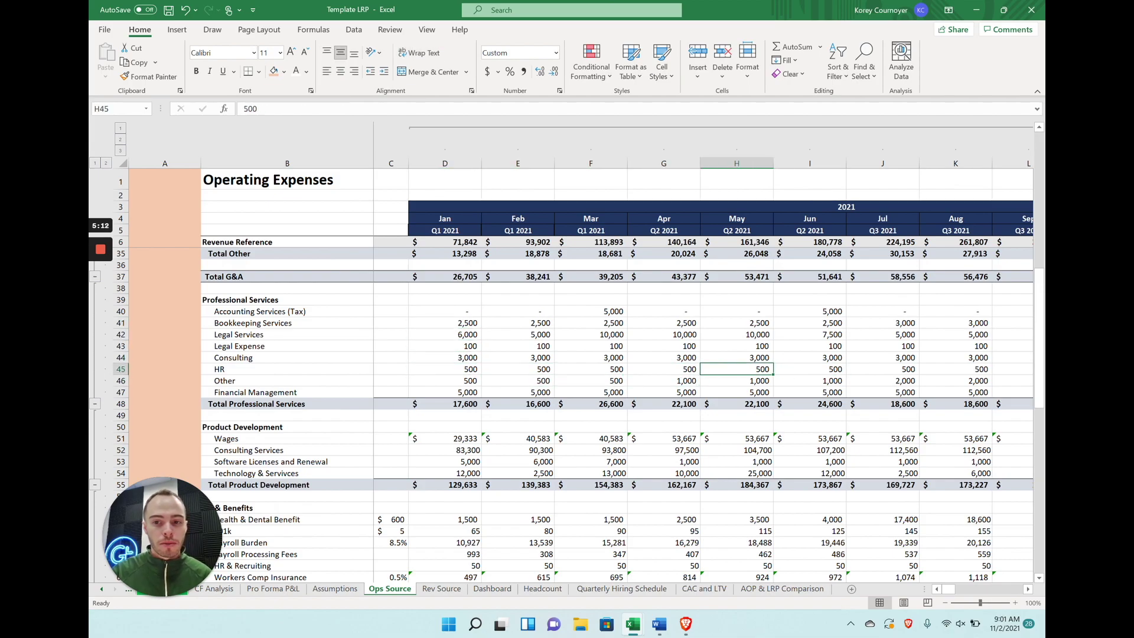
key("Up")
key("Up")
key("Up")
key("Left")
key("Down")
key("Down")
key("Left")
key("Left")
key("Left")
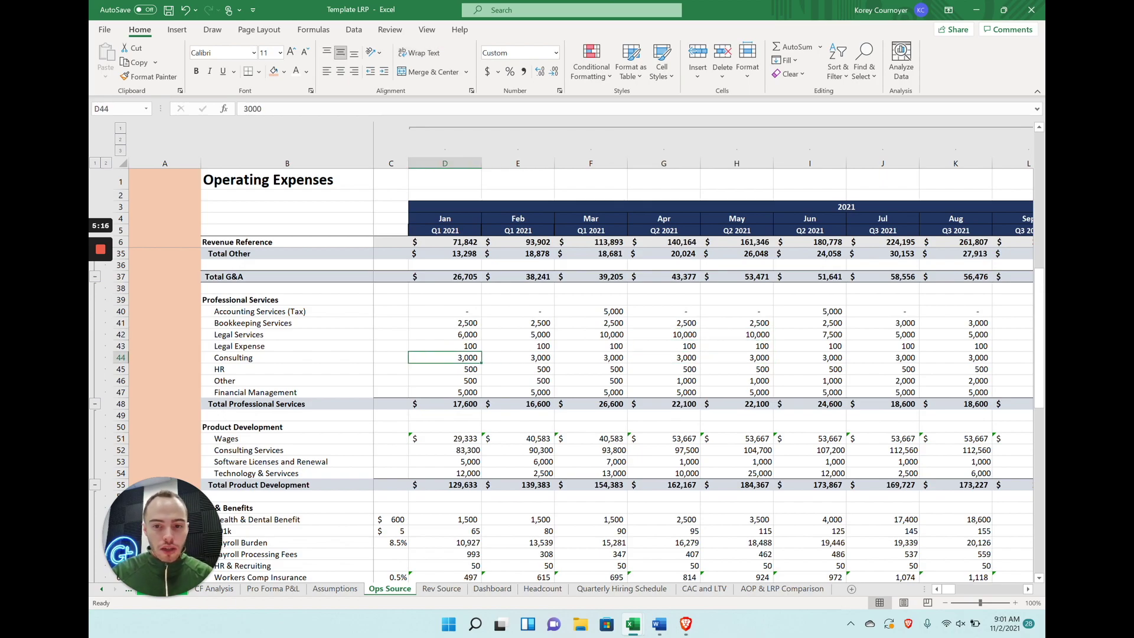
Check the Consulting values from January to August under Professional Services and label the row Constant in A44.
key("shift+Right")
key("shift+Right")
key("shift+Right")
key("shift+Right")
key("shift+Right")
key("shift+Right")
key("shift+Right")
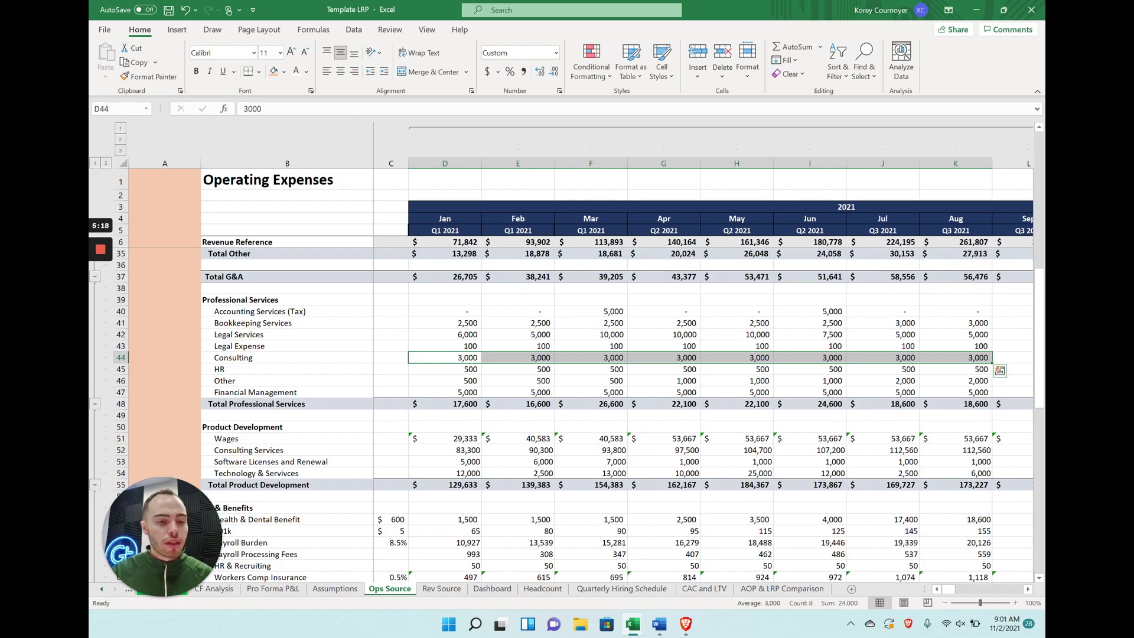
key("Left")
key("Left")
key("Left")
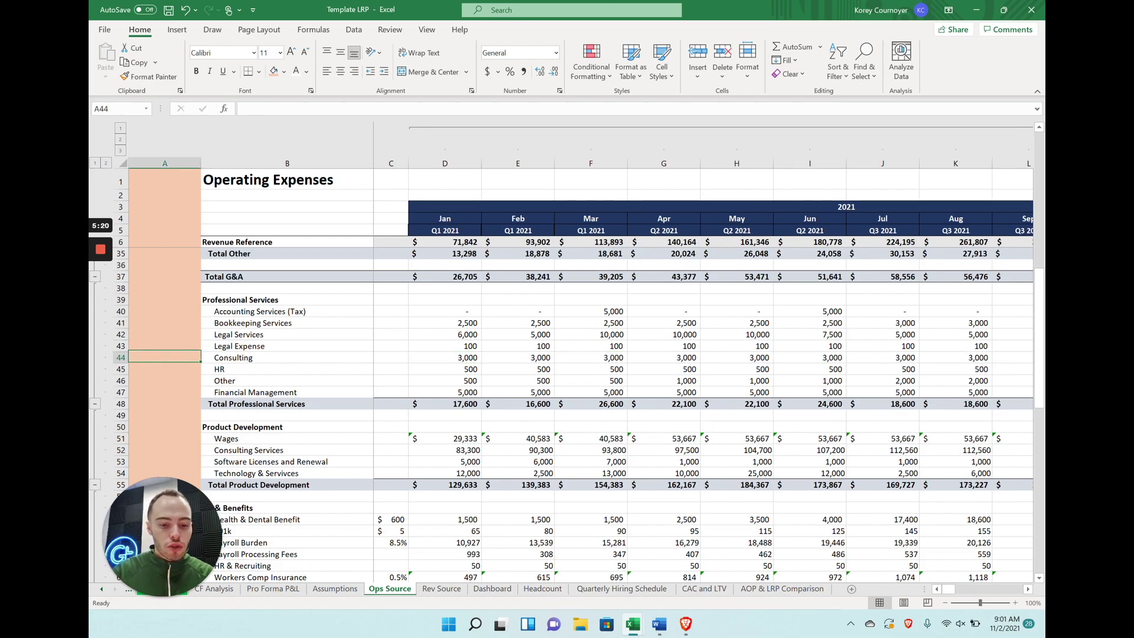
type("Constant")
key("Return")
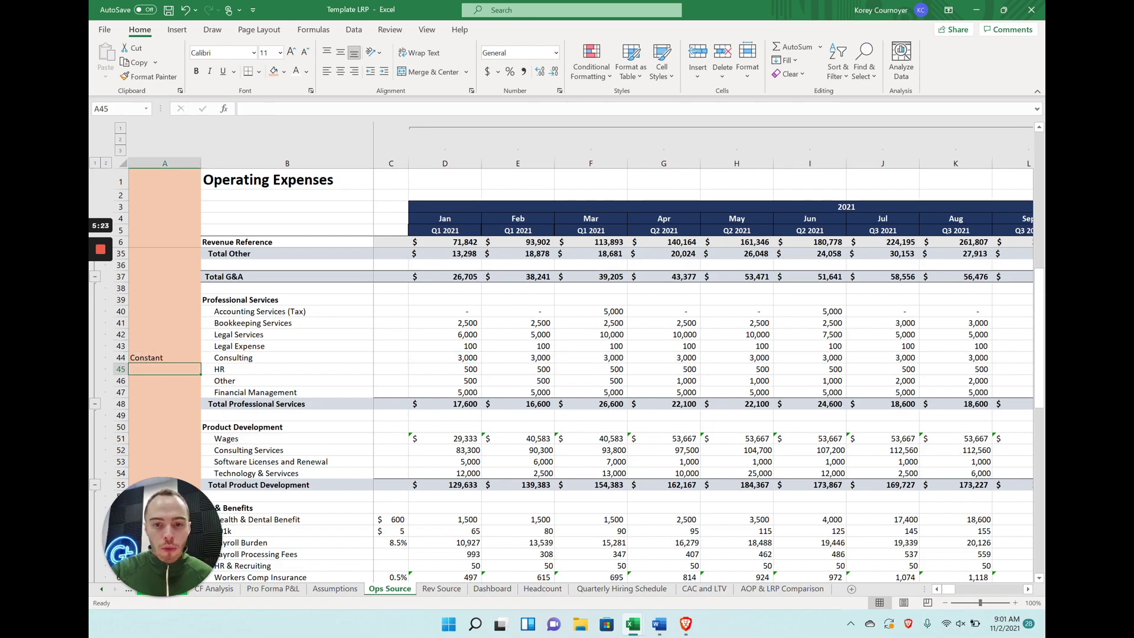
Check the Legal Services values from January to July and label the row Hardcode in A42.
left_click(444, 334)
key("Right")
key("Right")
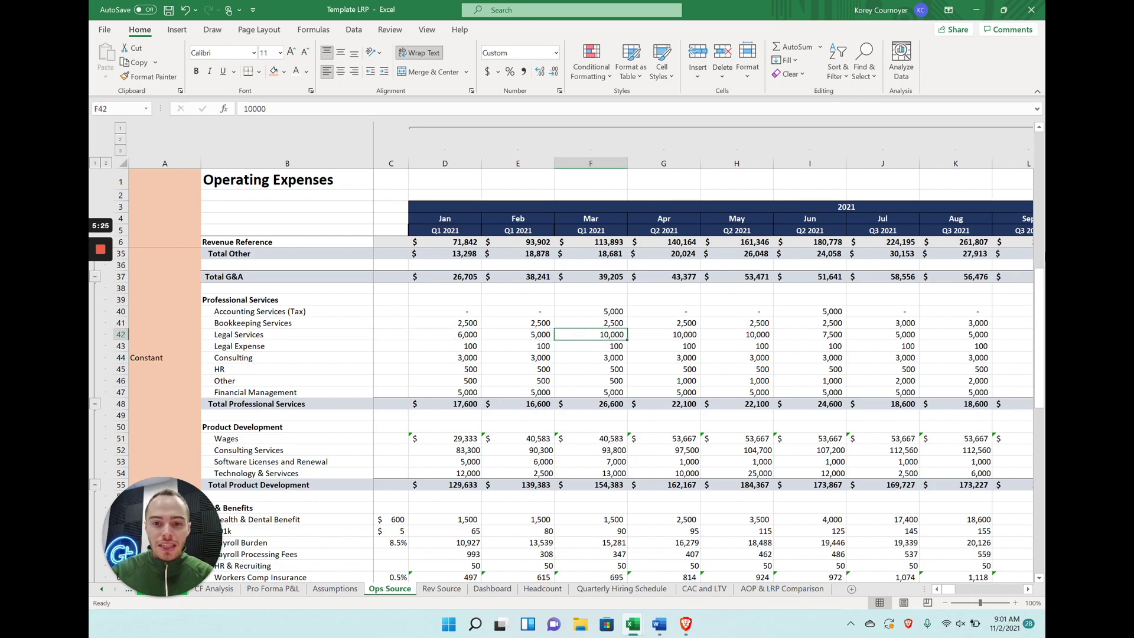
key("Left")
key("Left")
key("Right")
key("Right")
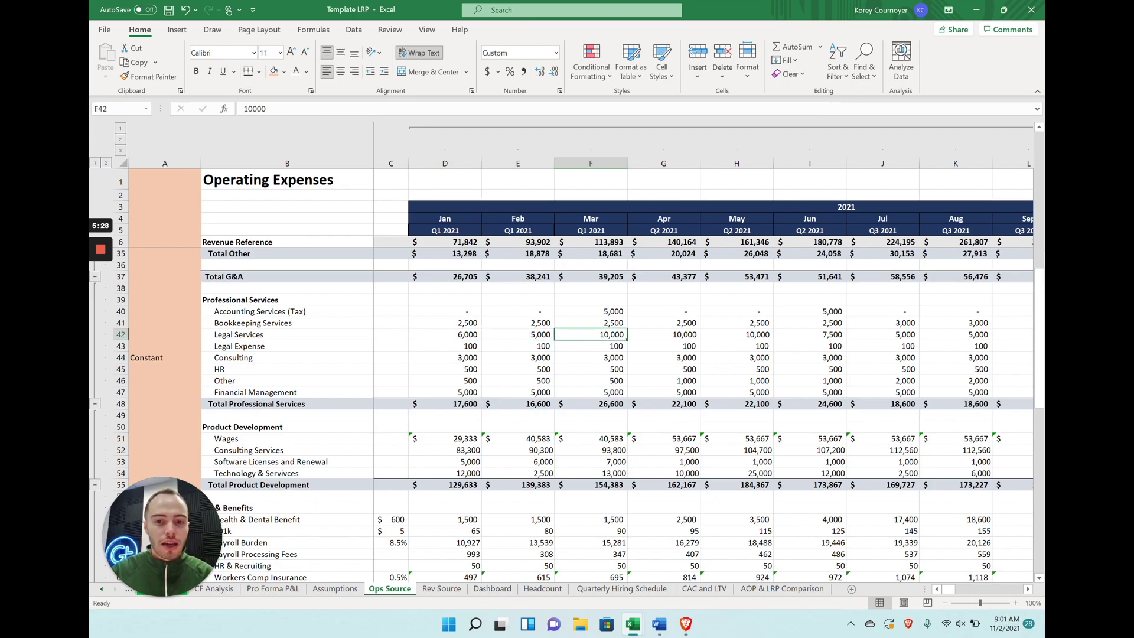
key("Right")
key("Right")
key("Right")
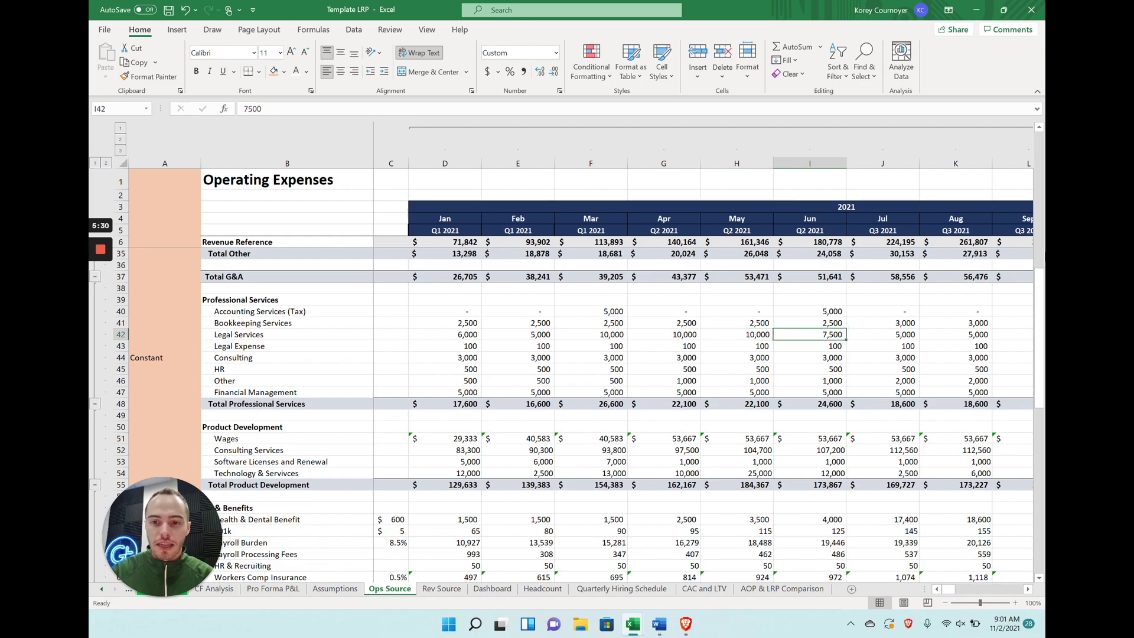
key("Right")
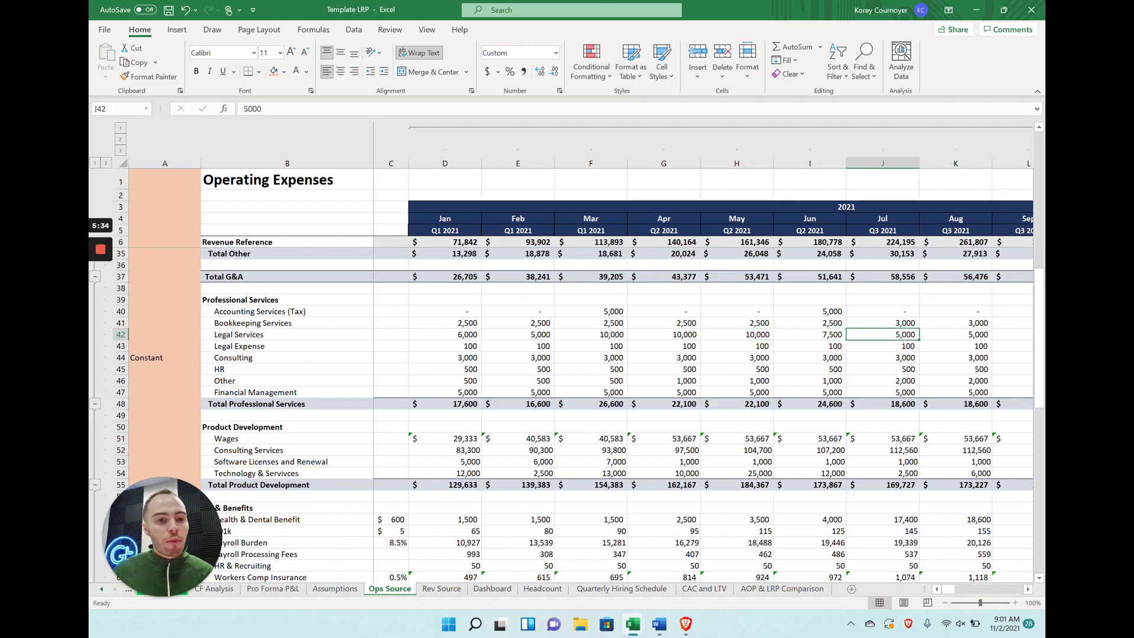
left_click(164, 334)
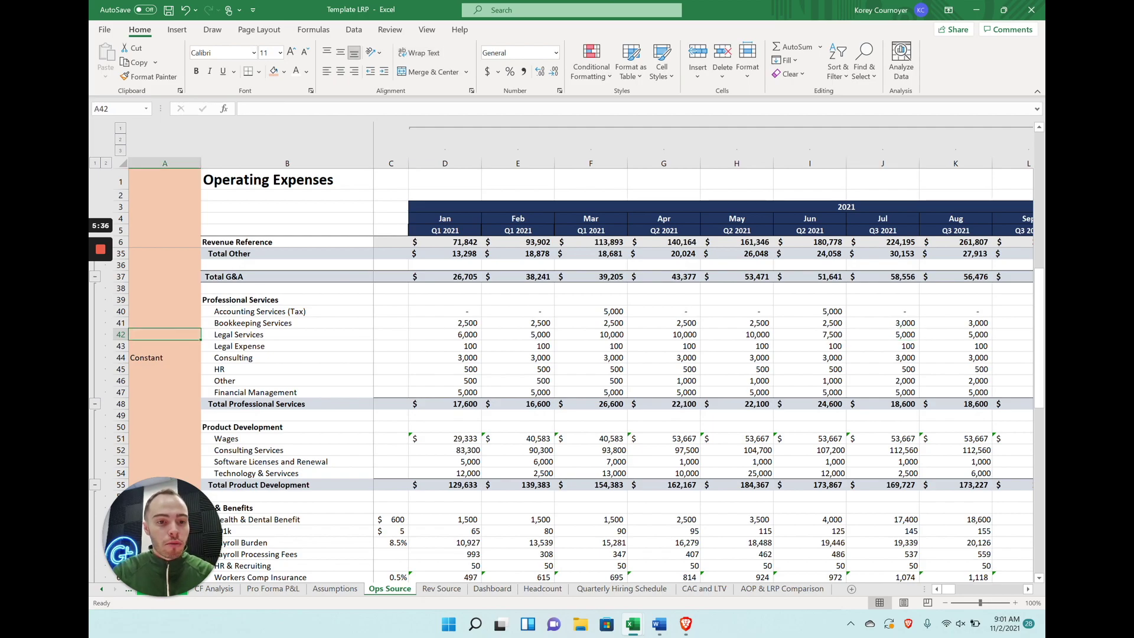
type("Hardcode")
key("Return")
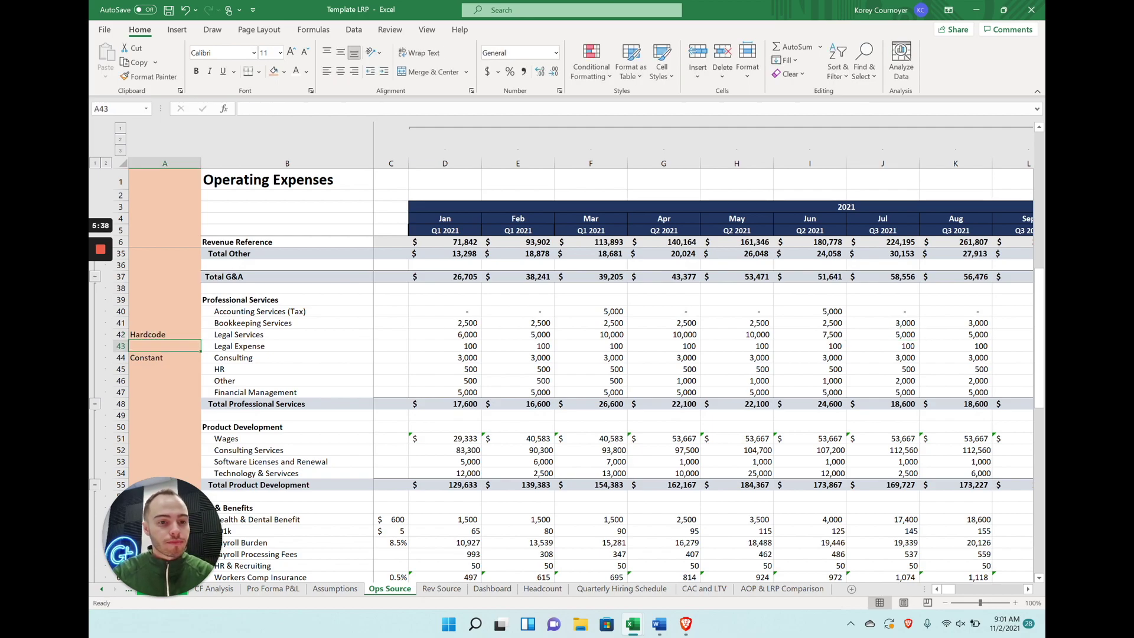
Check the Consulting Services entries from January to August under Product Development and label the row Hardcode in A52.
scroll(561, 389, "down", 2)
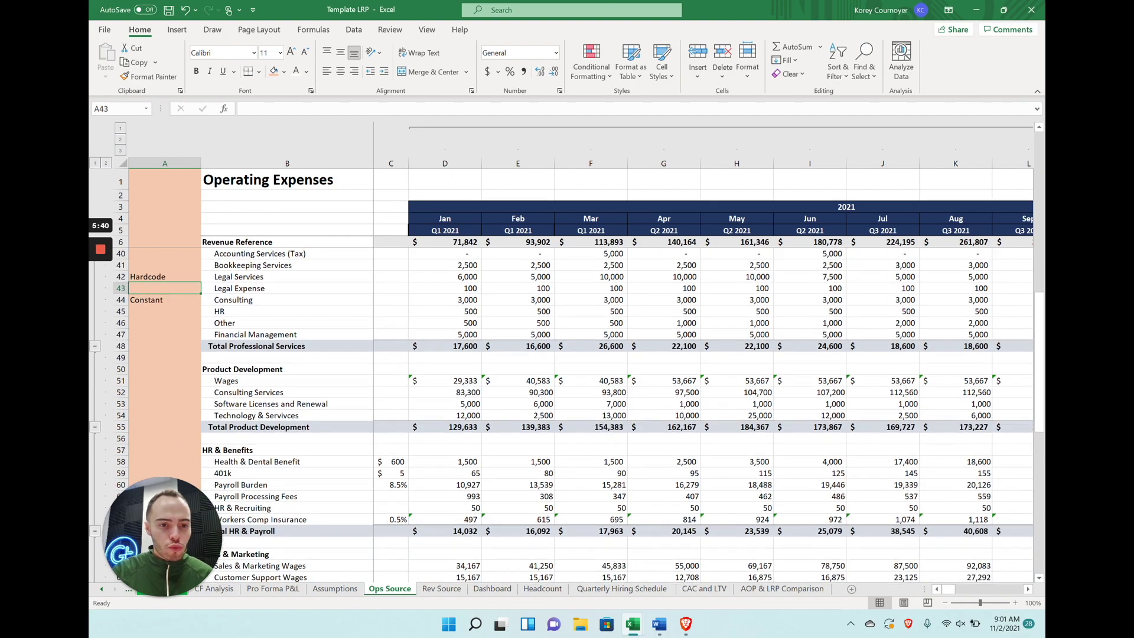
left_click(444, 392)
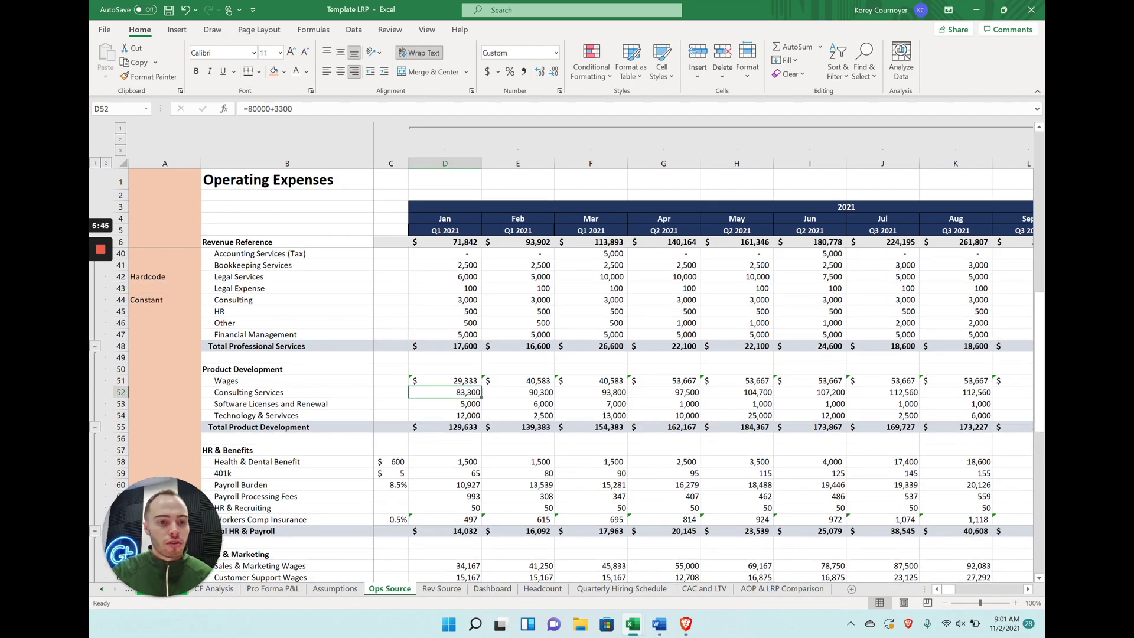
key("Right")
key("Right")
key("Right")
key("Right")
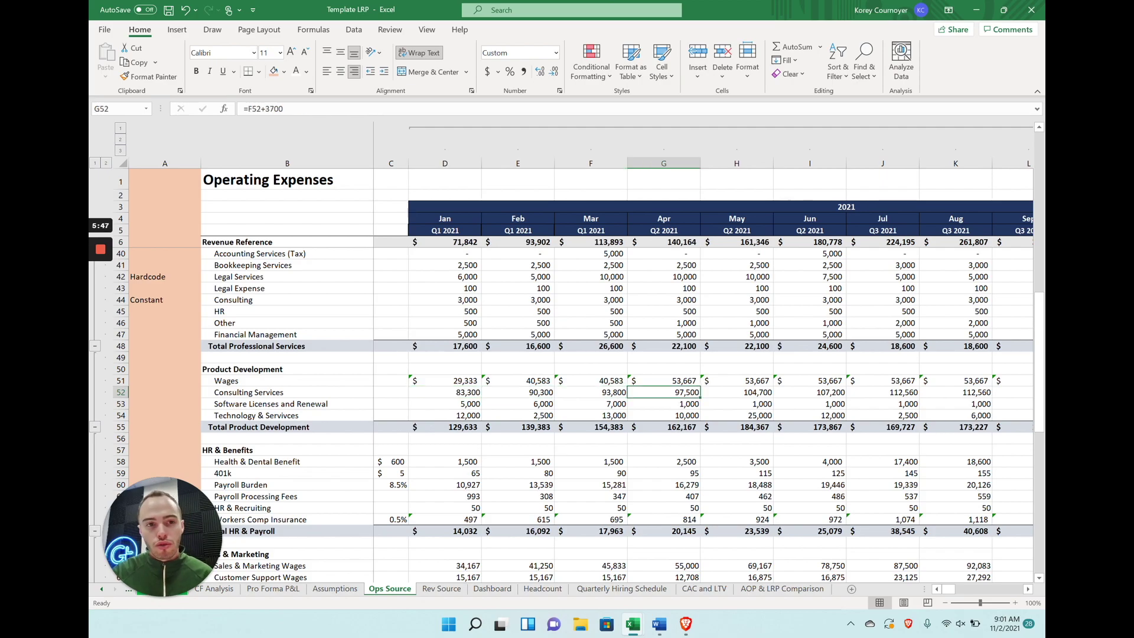
key("Right")
key("Right")
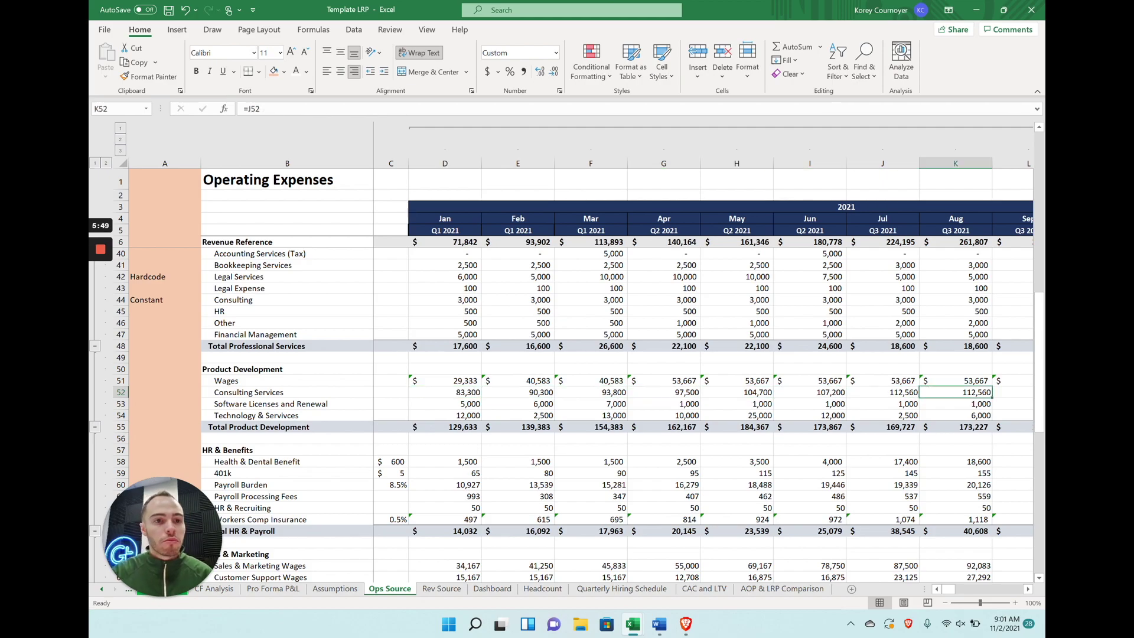
key("Left")
key("Left")
left_click(145, 393)
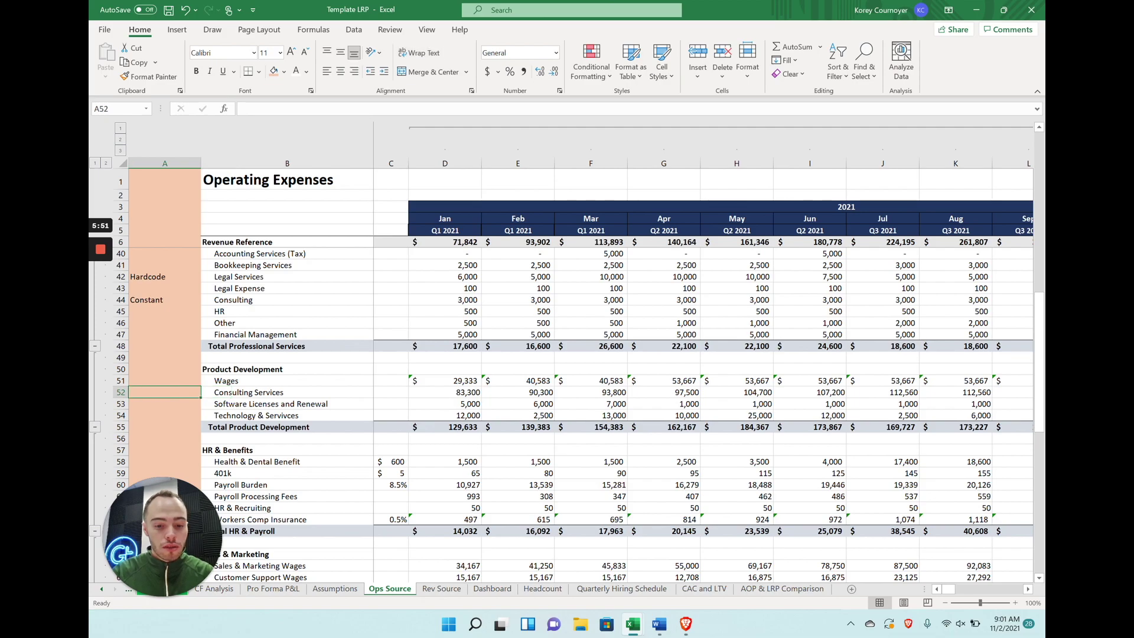
type("Hardcode")
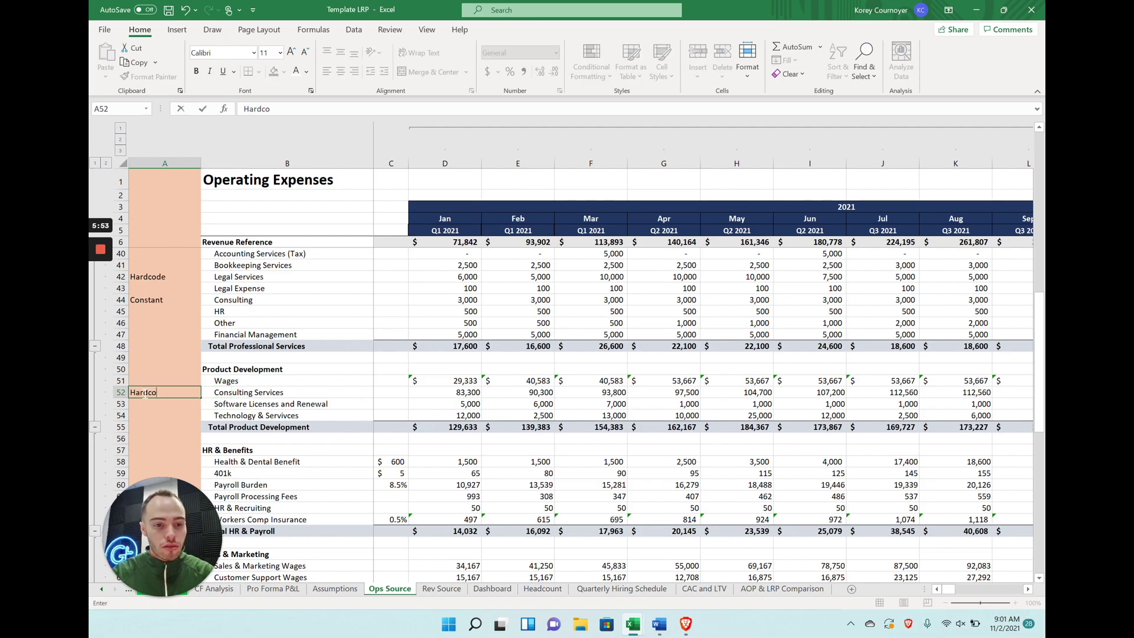
key("Return")
Examine the Health & Dental Benefit rate in C58 and the monthly entries up to July to see whether they are typed values or formulas.
scroll(90, 467, "down", 2)
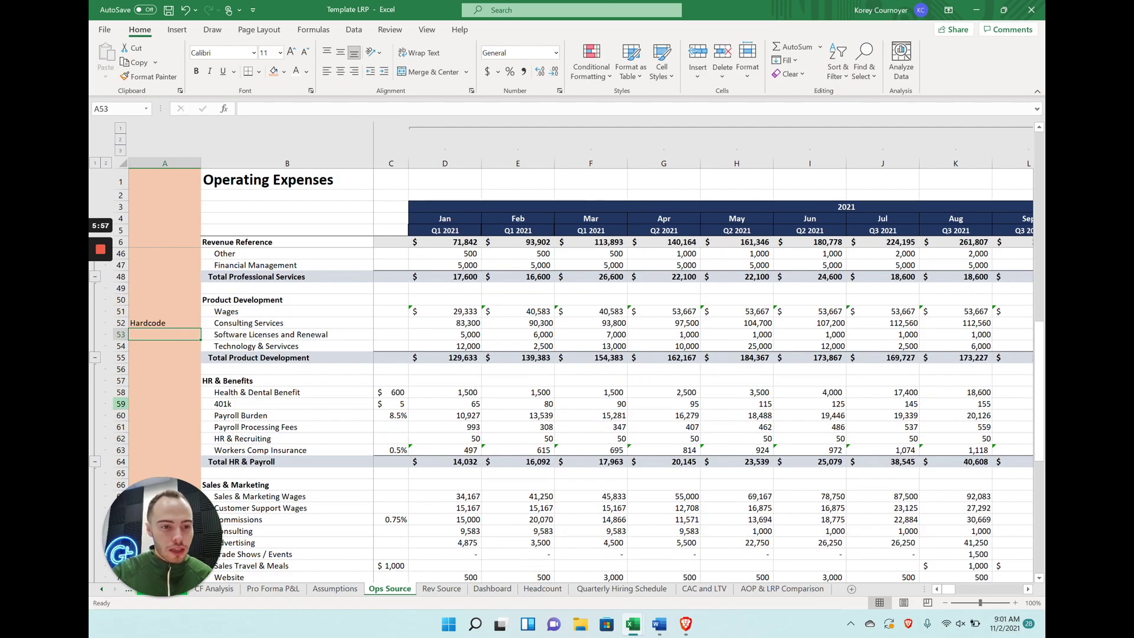
left_click(120, 404)
left_click(120, 392)
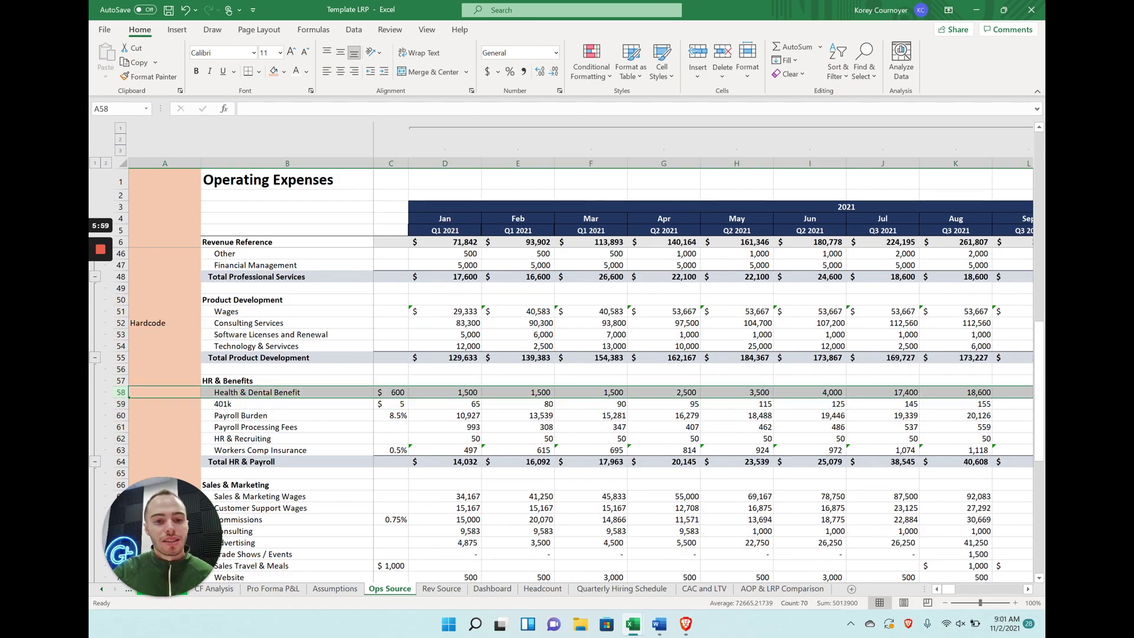
left_click(390, 392)
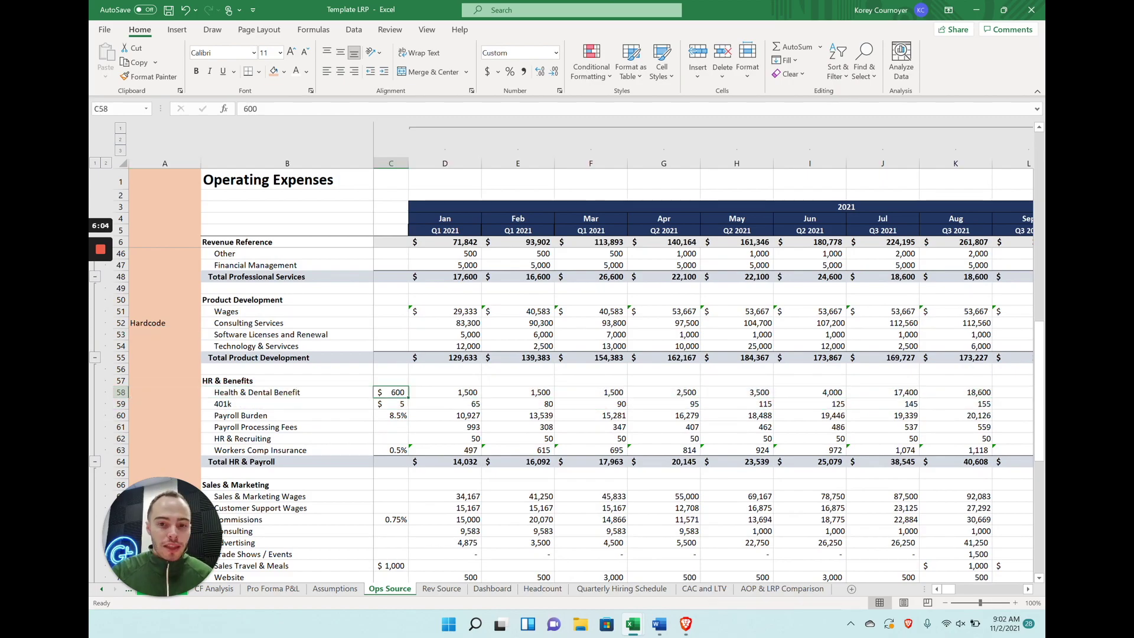
left_click(663, 392)
left_click(736, 392)
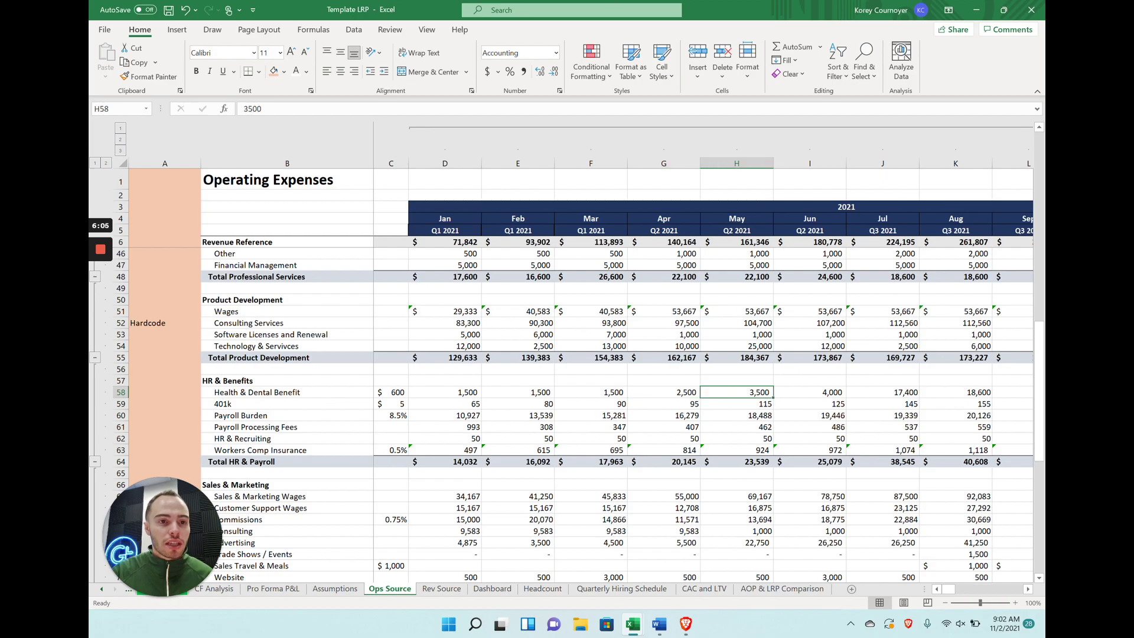
key("Right")
key("Right")
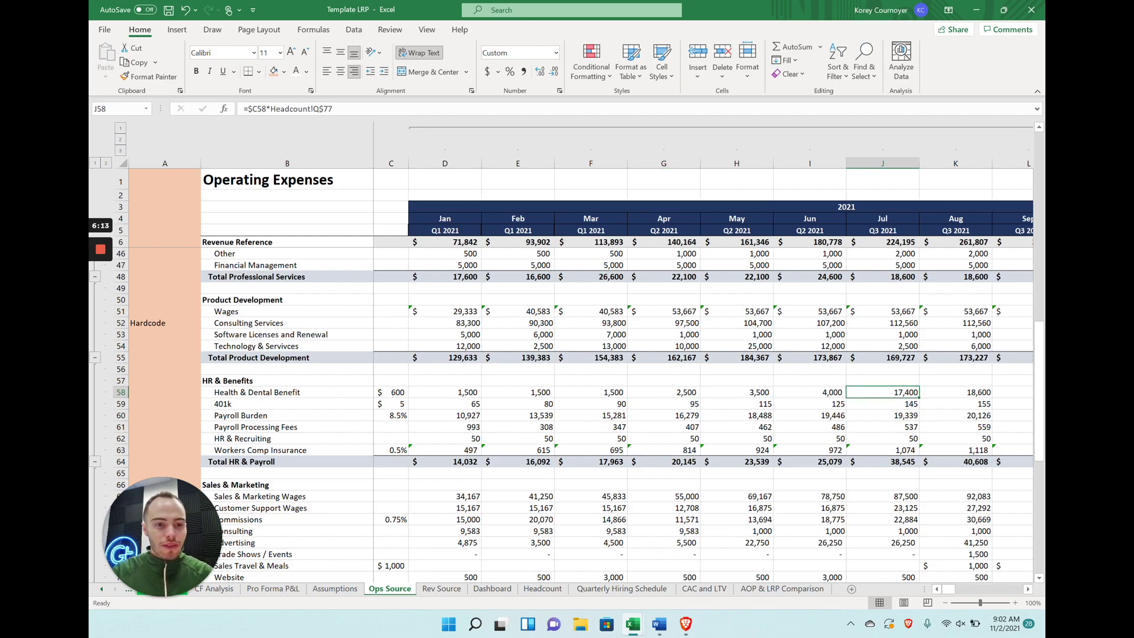
key("Left")
key("Left")
key("Left")
key("Left")
key("Left")
key("Right")
key("Right")
key("Right")
key("Right")
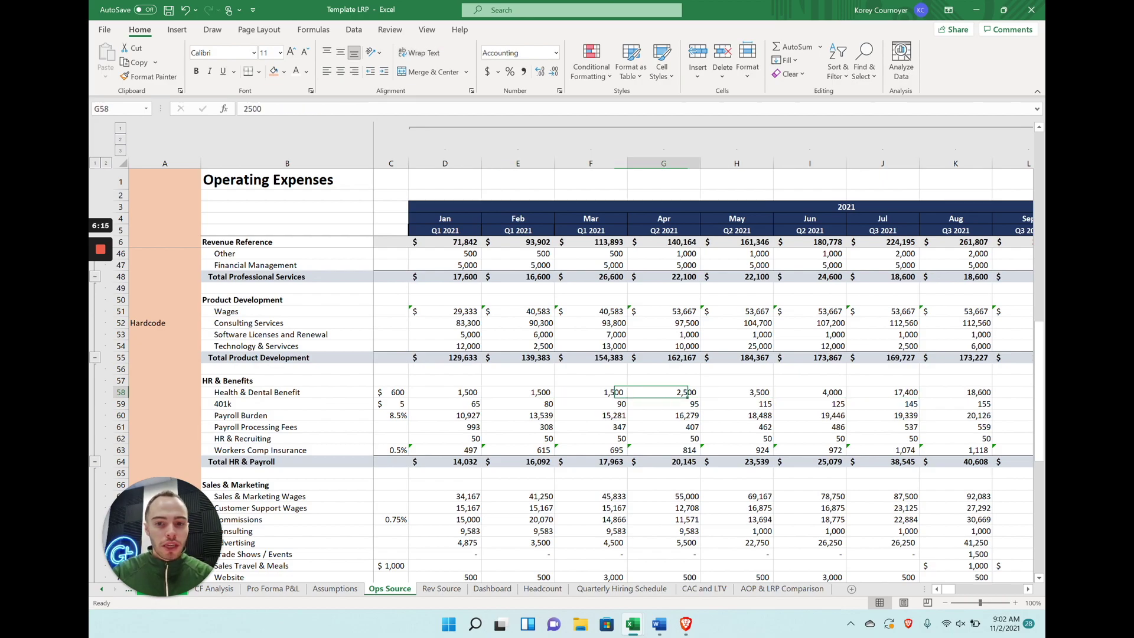
key("Right")
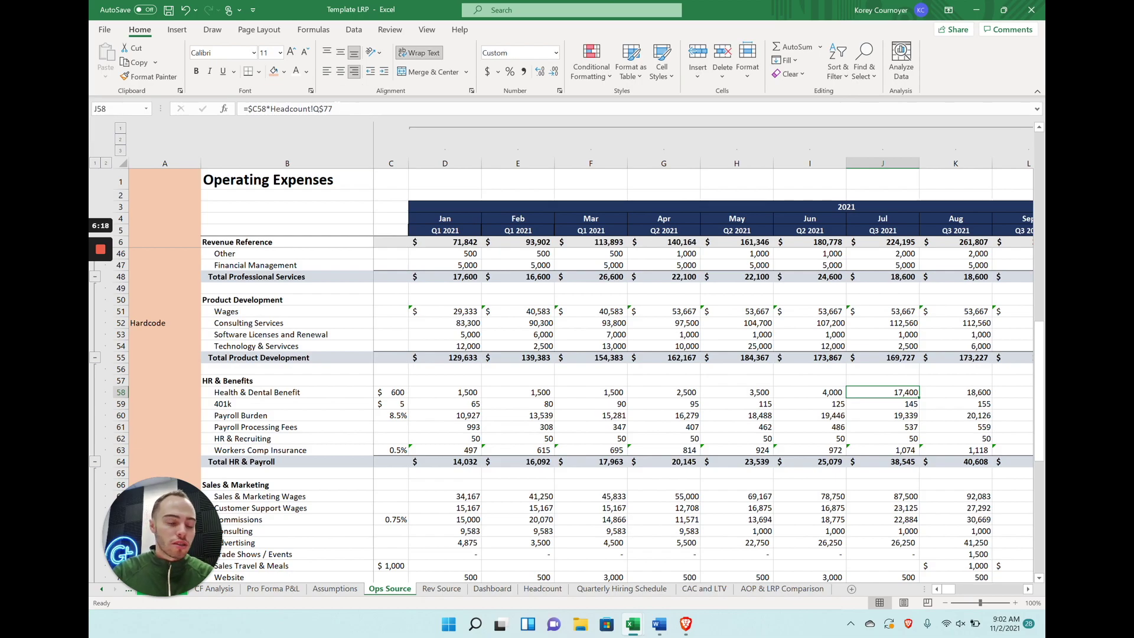
key("F2")
key("Escape")
Label the Health & Dental Benefit row Assumption in A58.
key("Home")
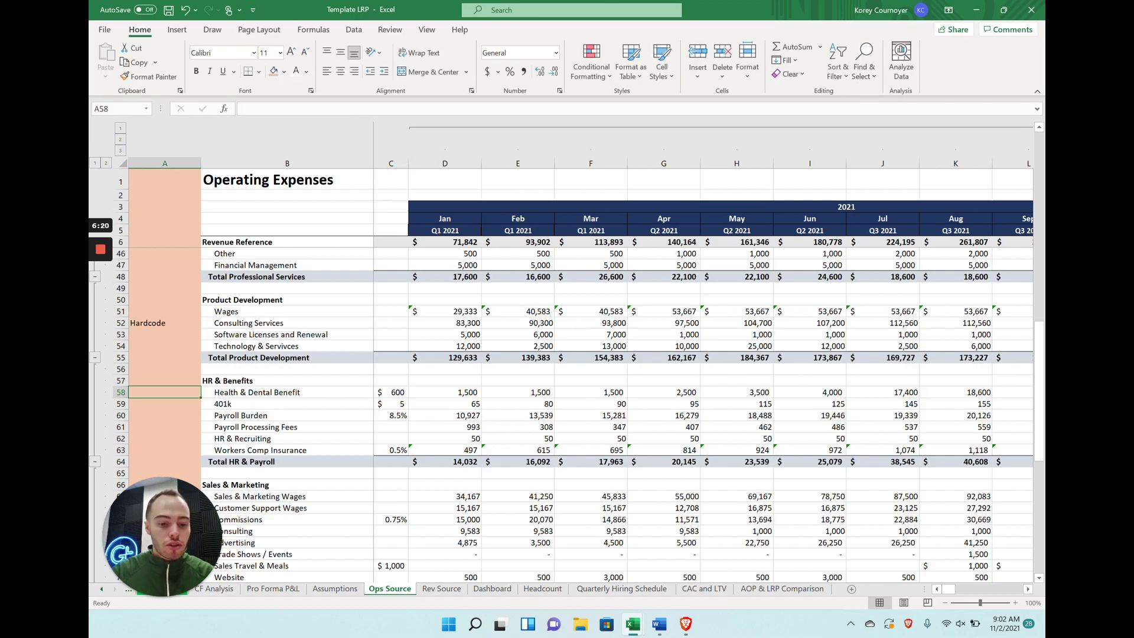
type("Assumption")
key("Return")
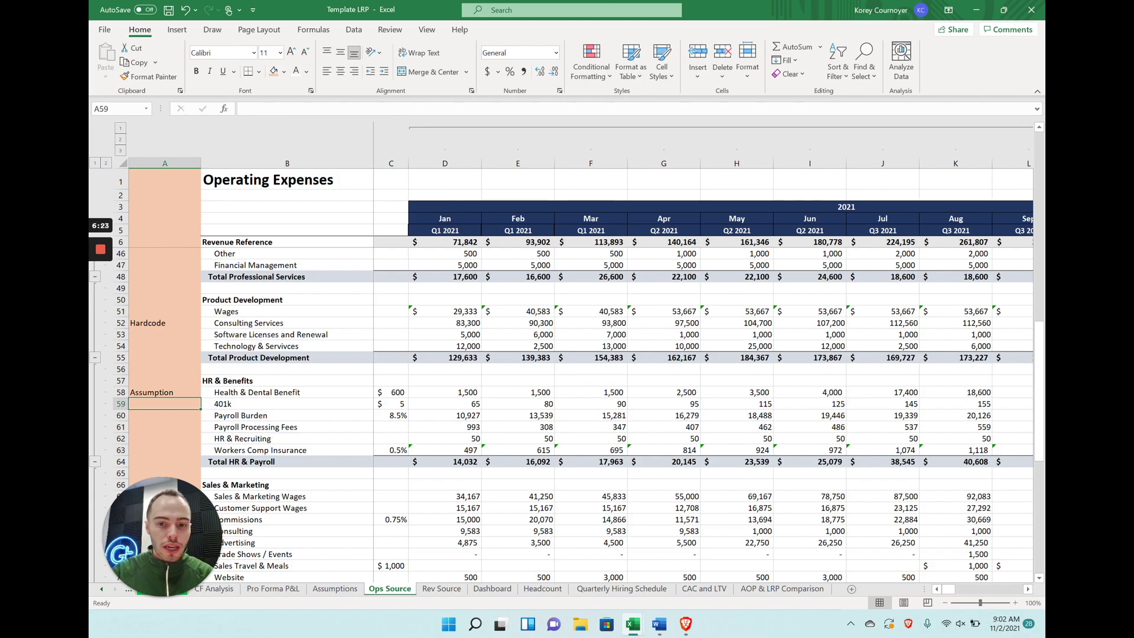
Check the 401k rate in C59 and label the row Assumption in A59.
key("Right")
key("Right")
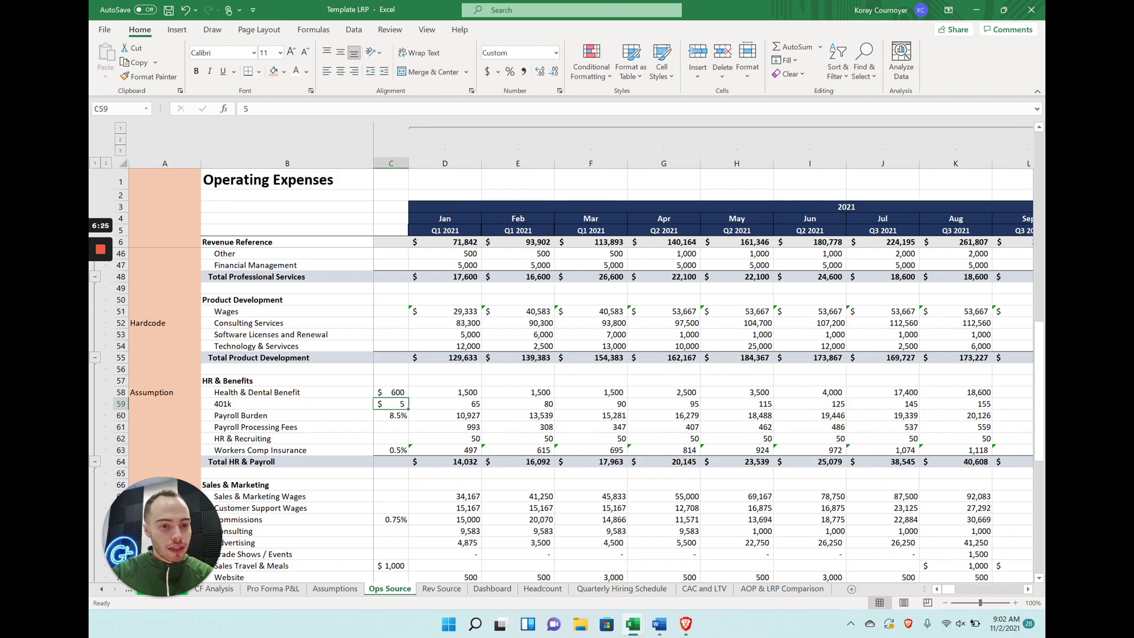
key("Home")
type("Assumption")
key("Return")
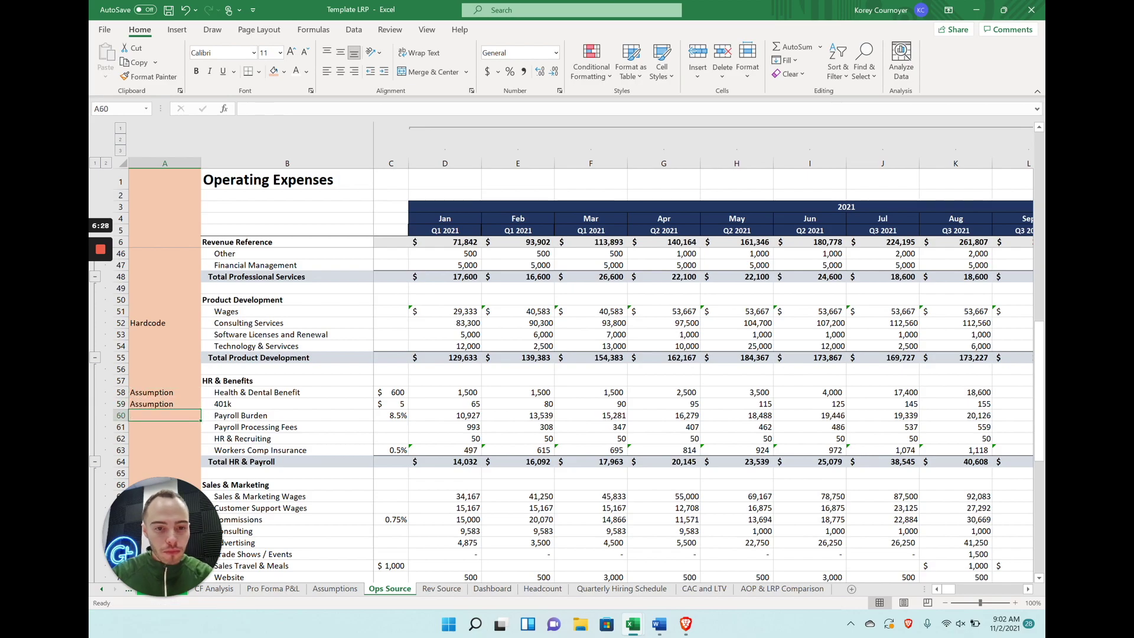
Copy the Assumption label from the 401k row to the Payroll Burden row in A60.
key("Up")
key("ctrl+c")
key("Down")
key("ctrl+v")
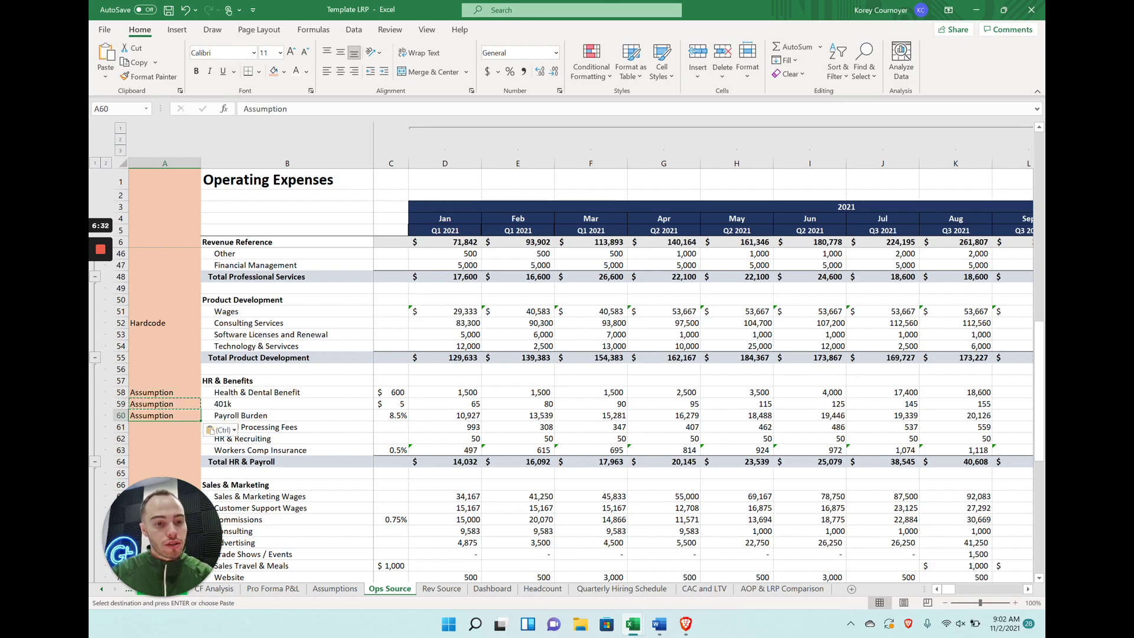
key("Down")
key("Escape")
scroll(590, 414, "down", 4)
scroll(561, 413, "up", 3)
scroll(561, 413, "down", 2)
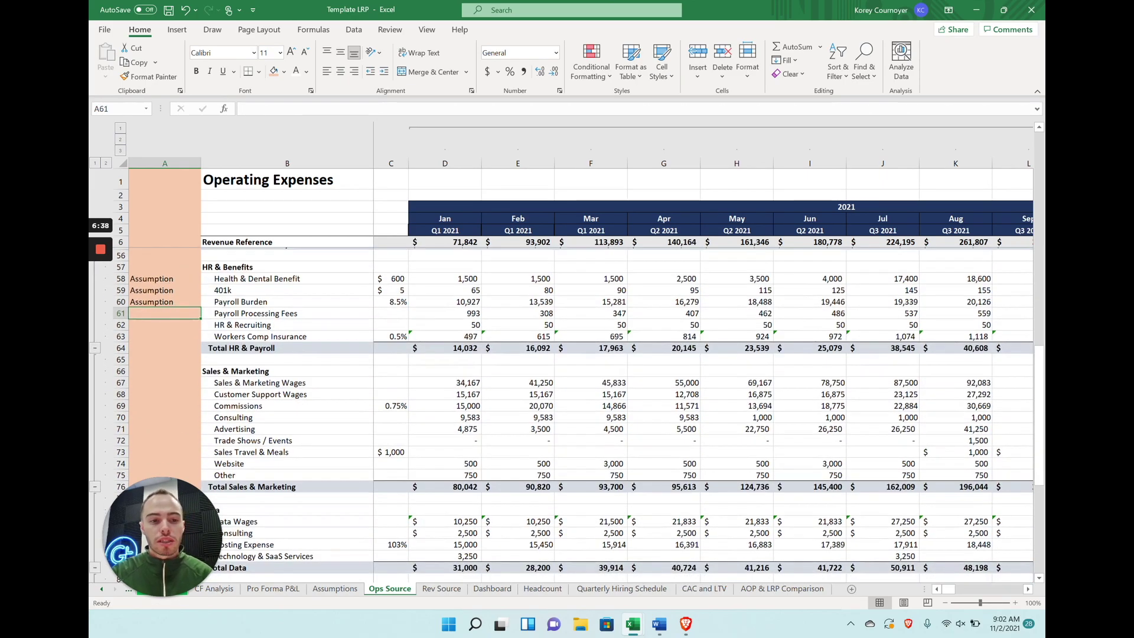
scroll(561, 414, "down", 1)
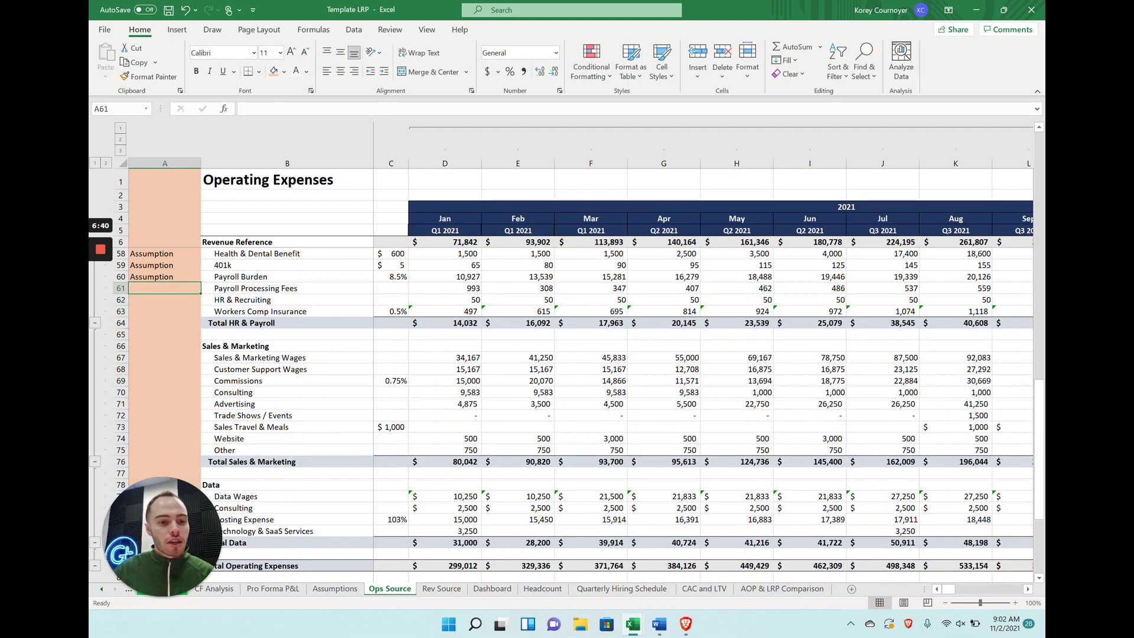